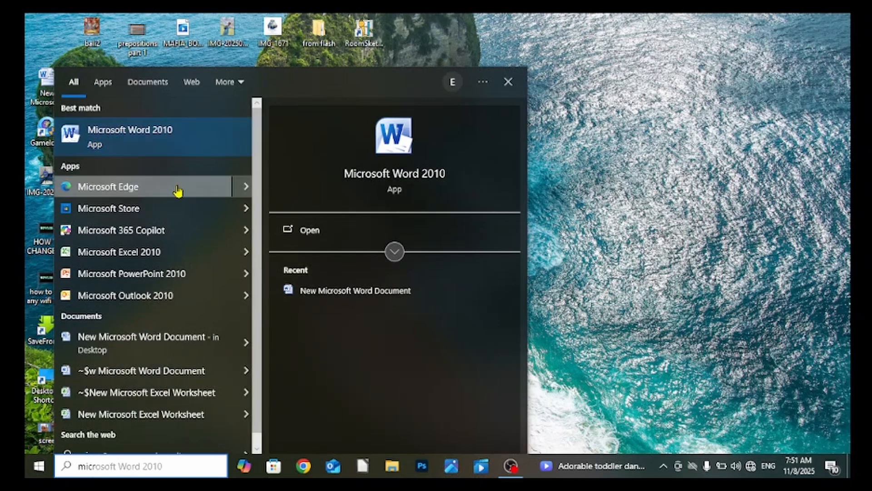
Launch Microsoft Word 2010 from the search results and minimize its blank document window
left_click(309, 231)
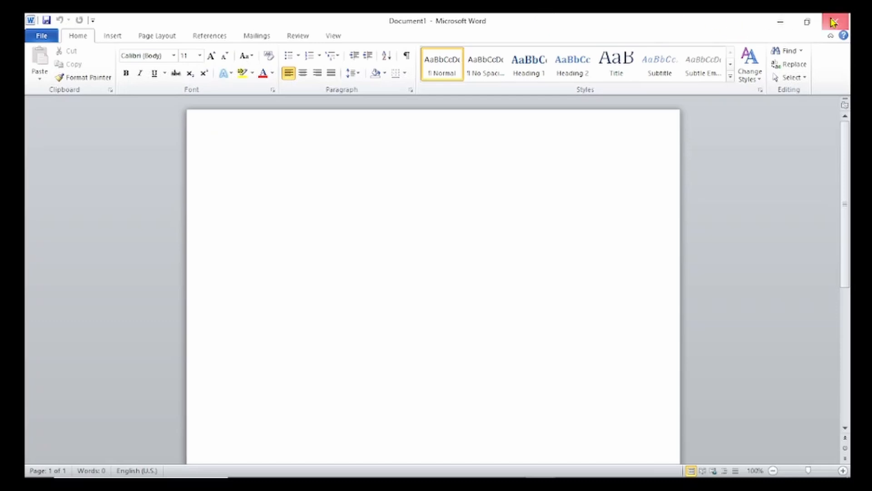
left_click(782, 22)
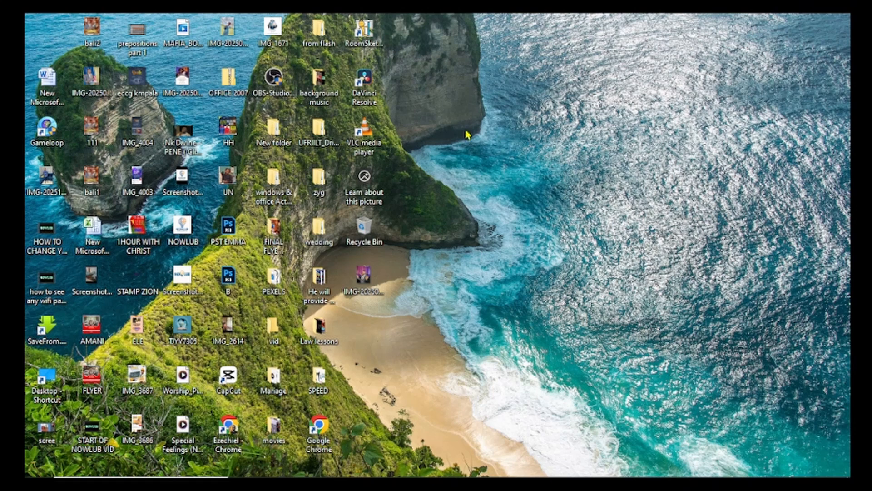
Create a new Microsoft Word document on the desktop and name it "lesson 1"
right_click(571, 196)
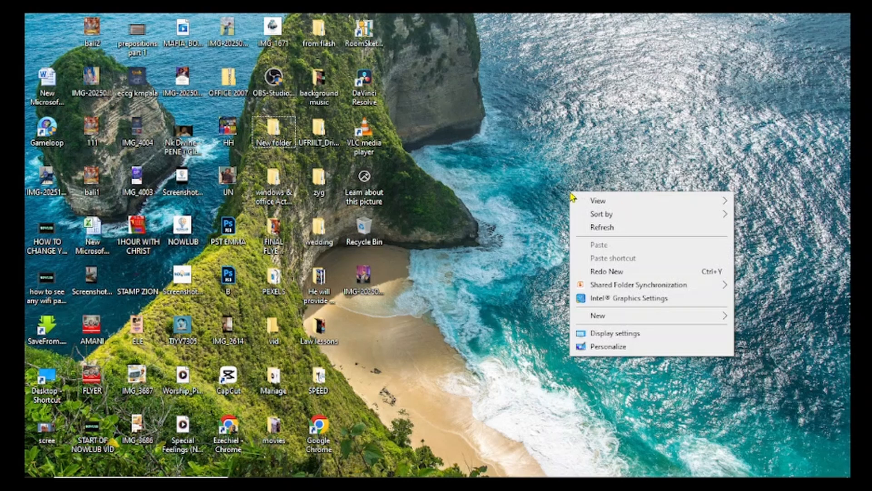
mouse_move(640, 320)
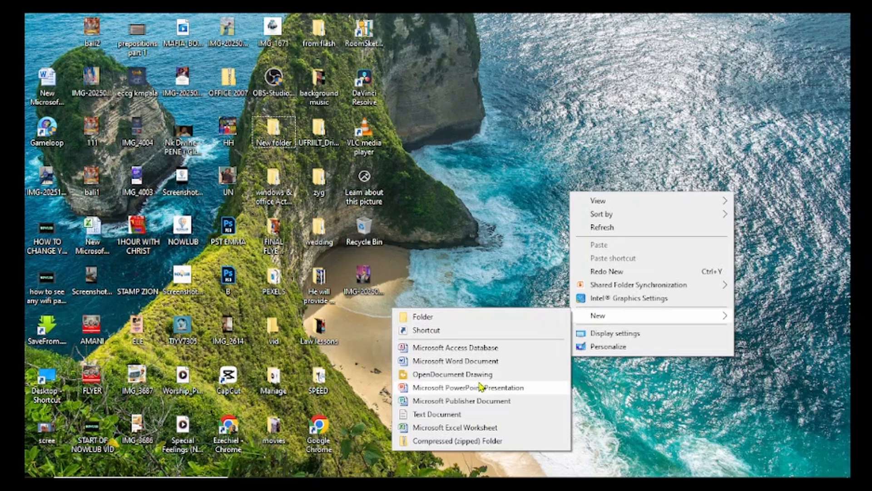
left_click(453, 361)
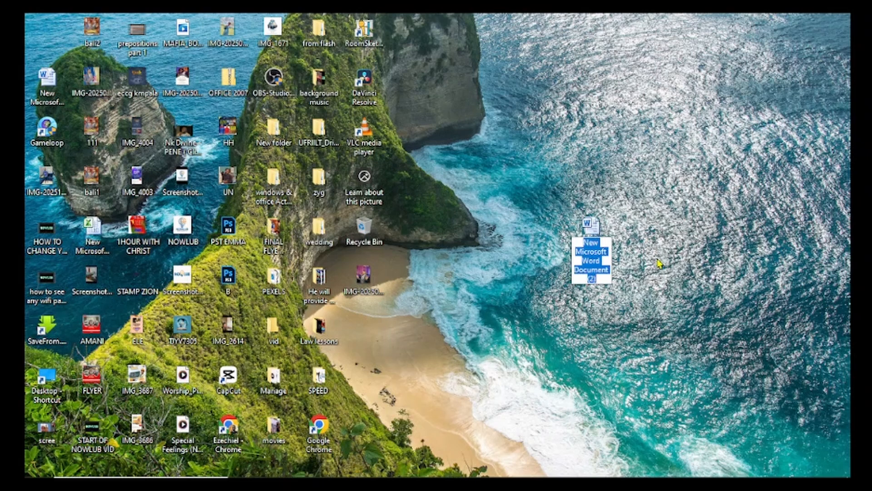
key("BackSpace")
type("Fi")
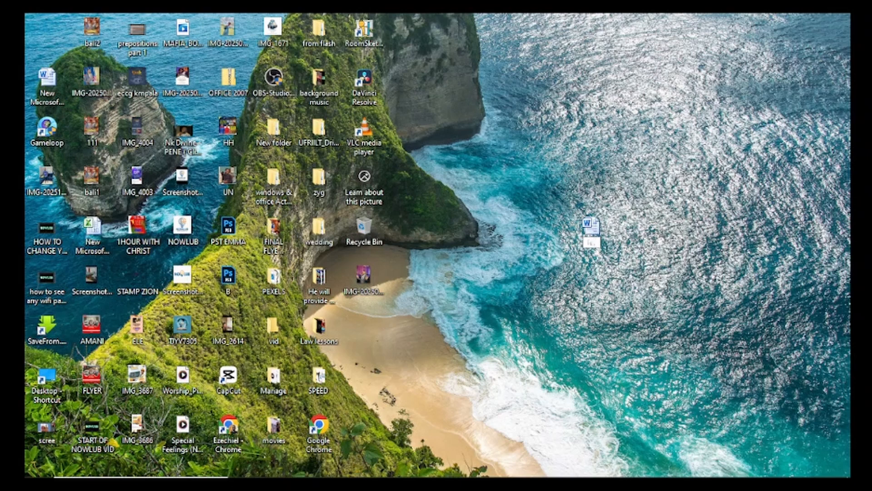
type("sson 1")
key("Return")
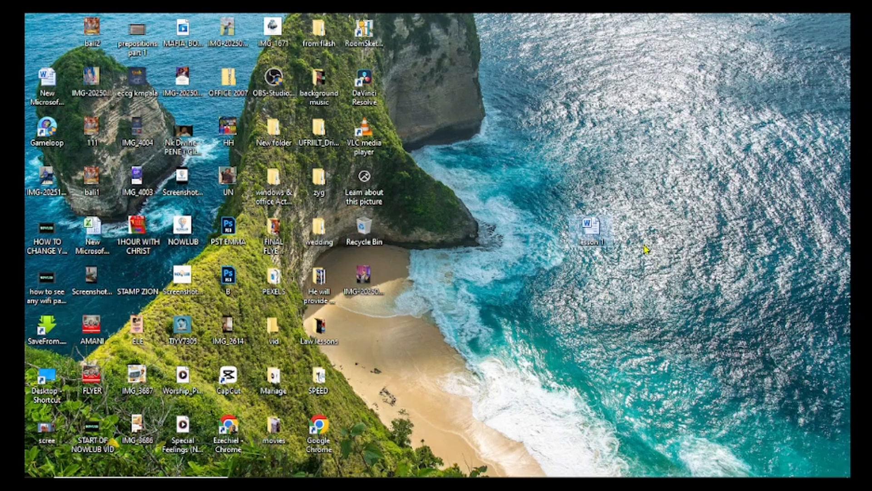
Open the "lesson 1" document from the desktop and enter the text "This is our first lesson"
double_click(593, 237)
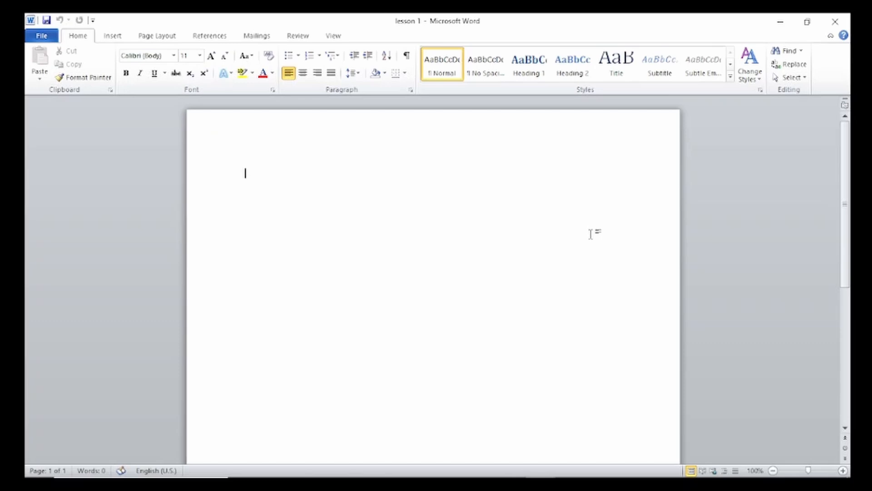
type("th")
key("BackSpace")
key("BackSpace")
type("This is our first")
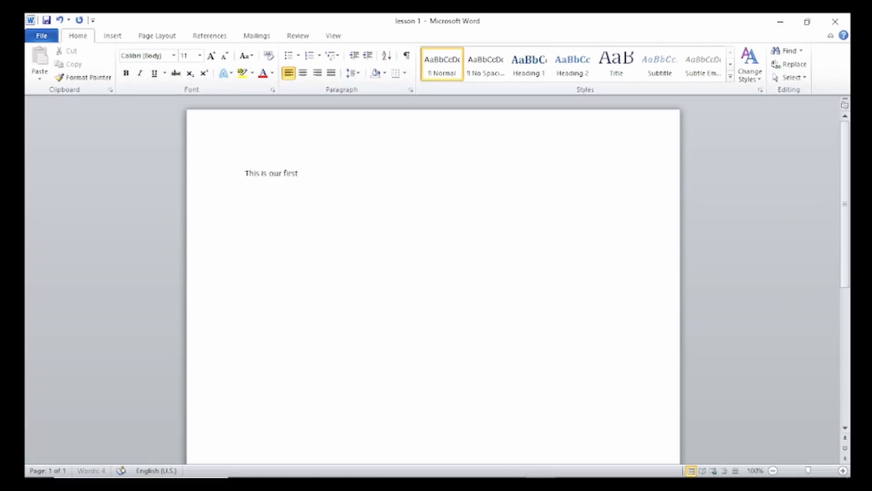
type(" lesson")
key("ctrl+equal")
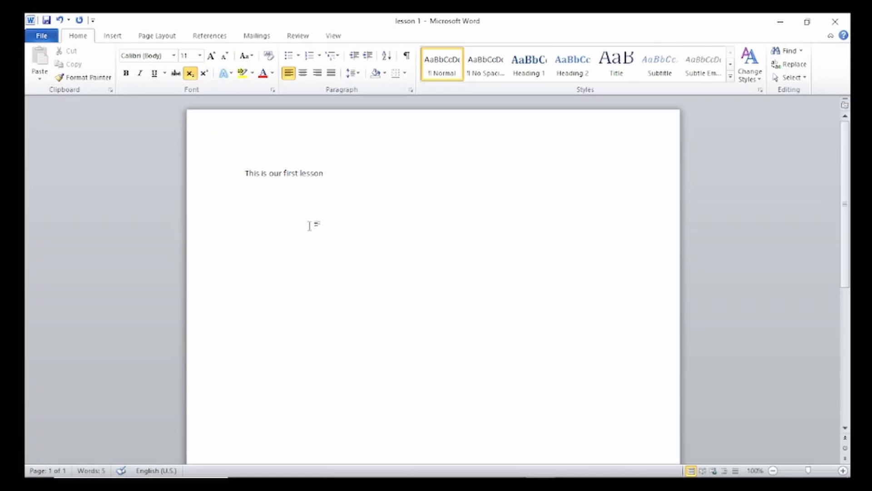
Create a new blank document from the available templates
left_click(46, 36)
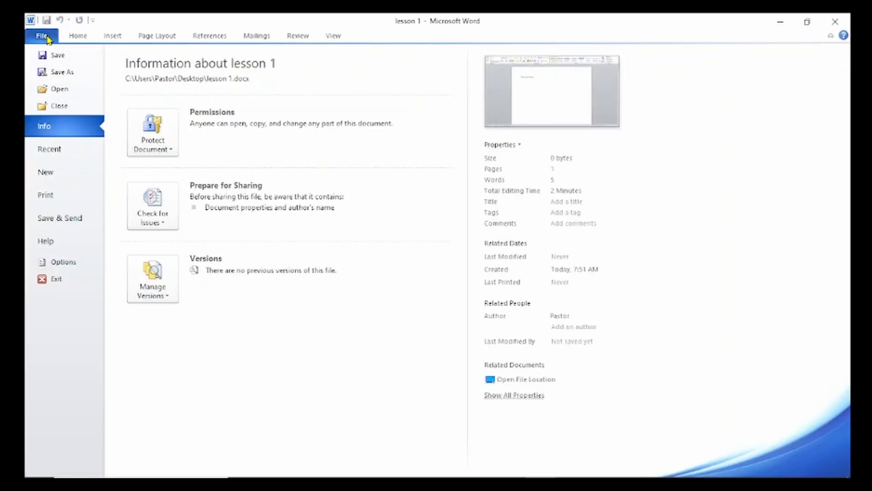
left_click(66, 173)
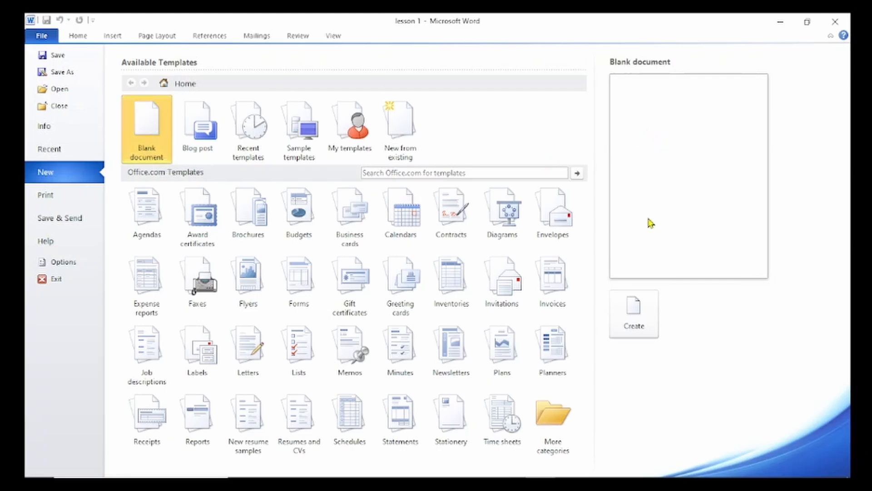
left_click(636, 317)
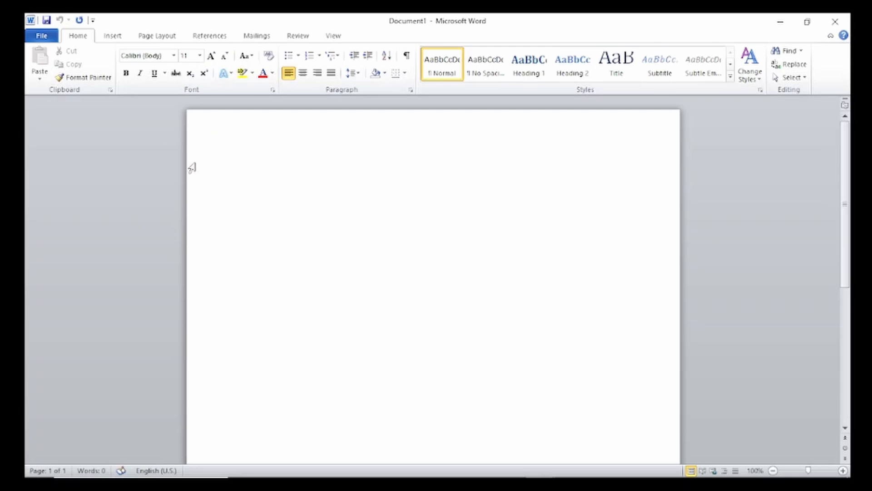
Return to the "lesson 1" document through the list of recent documents
left_click(44, 35)
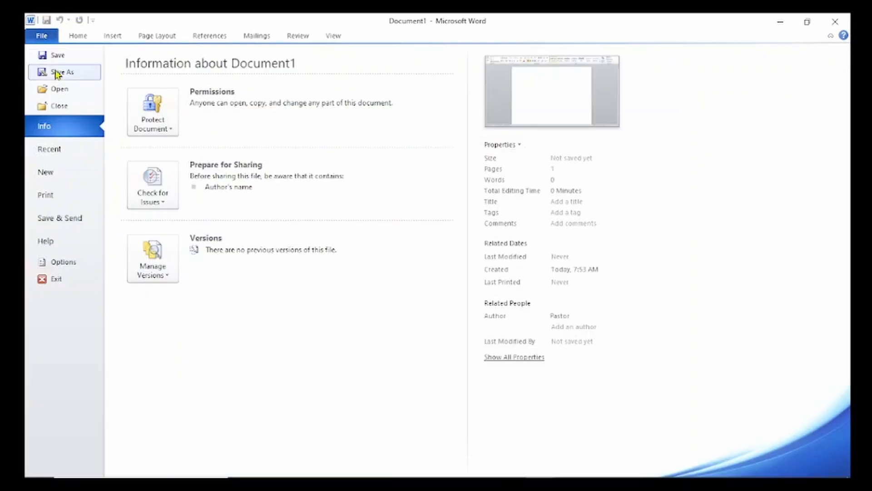
left_click(49, 149)
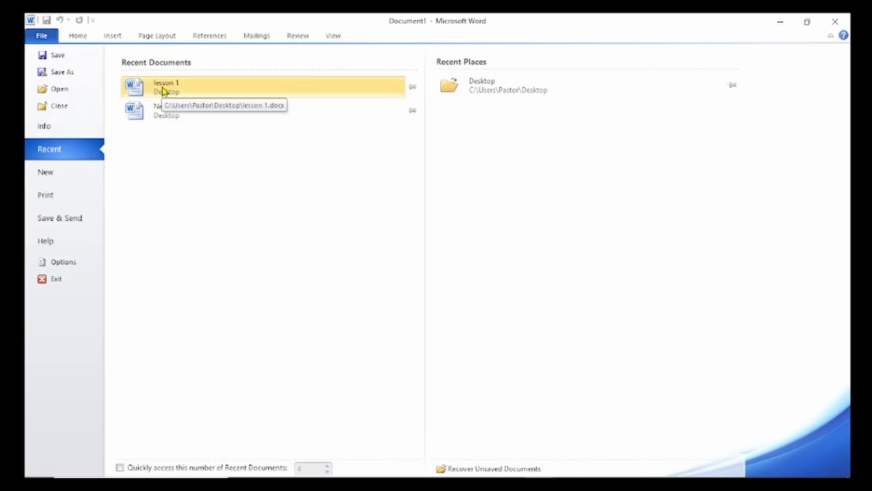
left_click(164, 88)
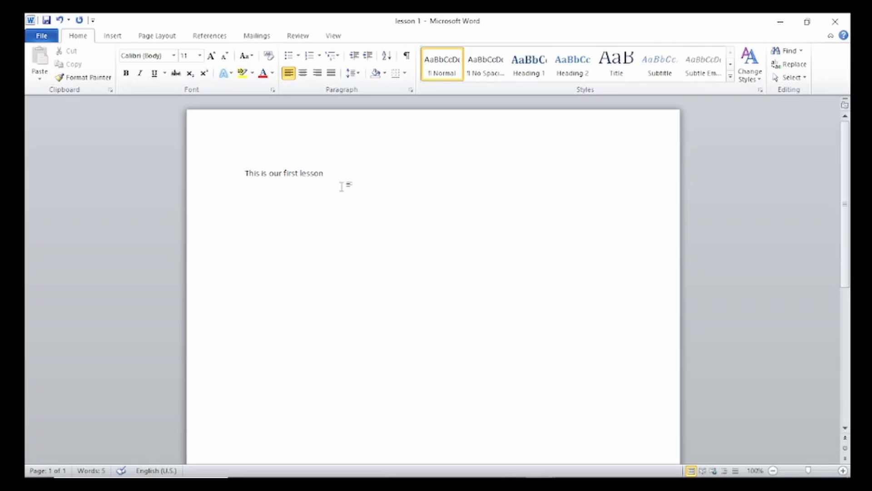
type("h")
key("BackSpace")
Save the "lesson 1" document under its existing name
left_click(40, 43)
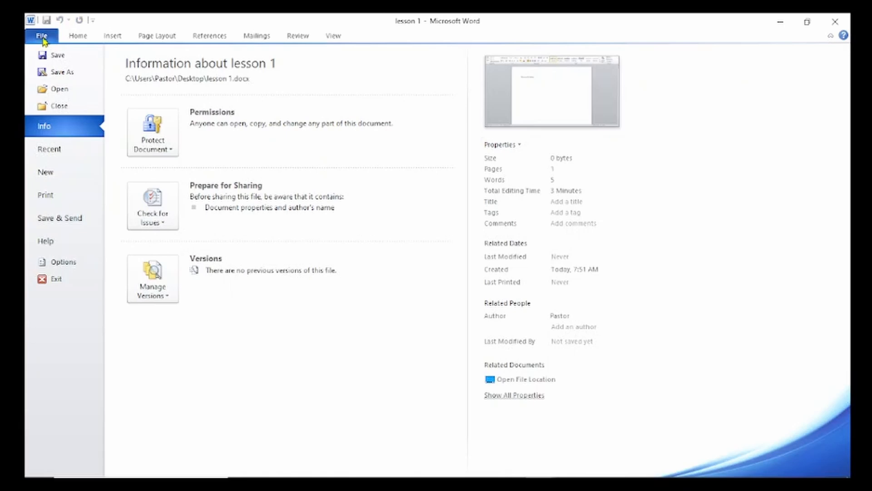
left_click(59, 60)
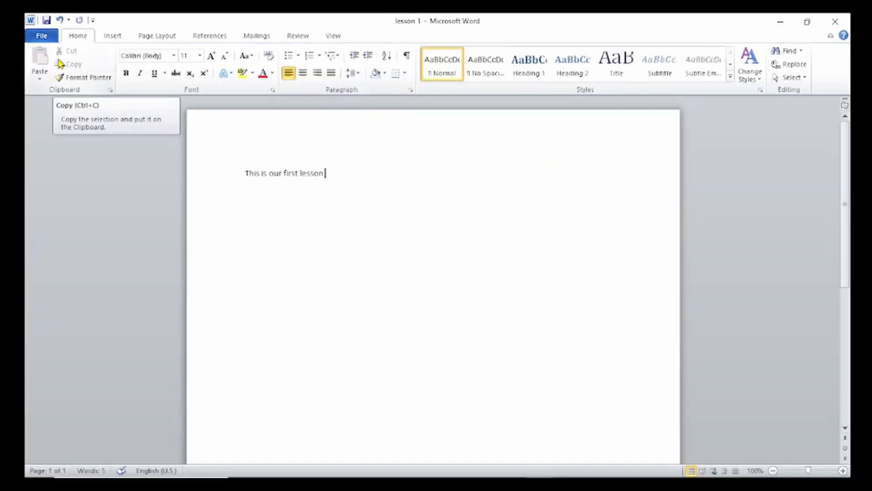
left_click(48, 24)
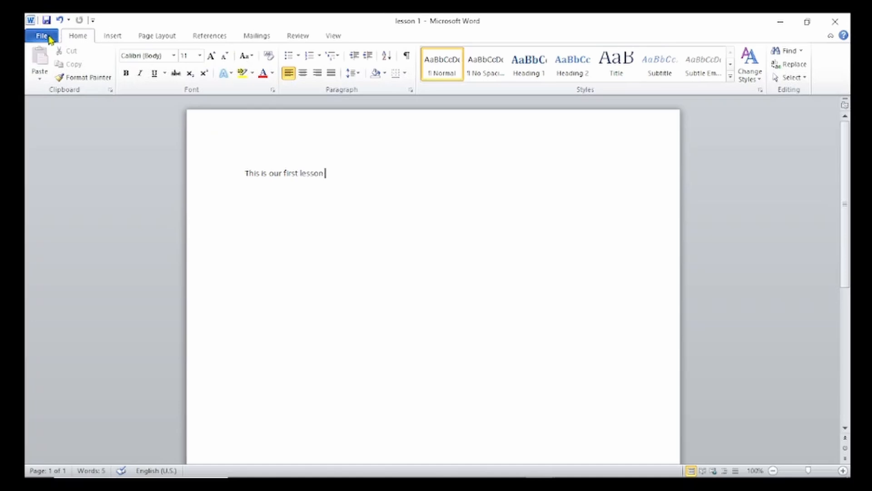
Save a copy of the document to the Desktop as a Word Document named "nowlub lesson 1"
left_click(42, 36)
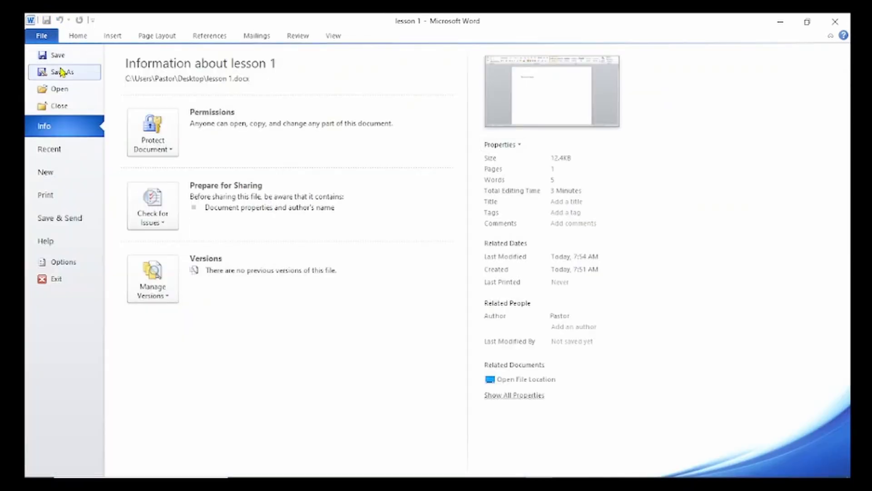
left_click(62, 72)
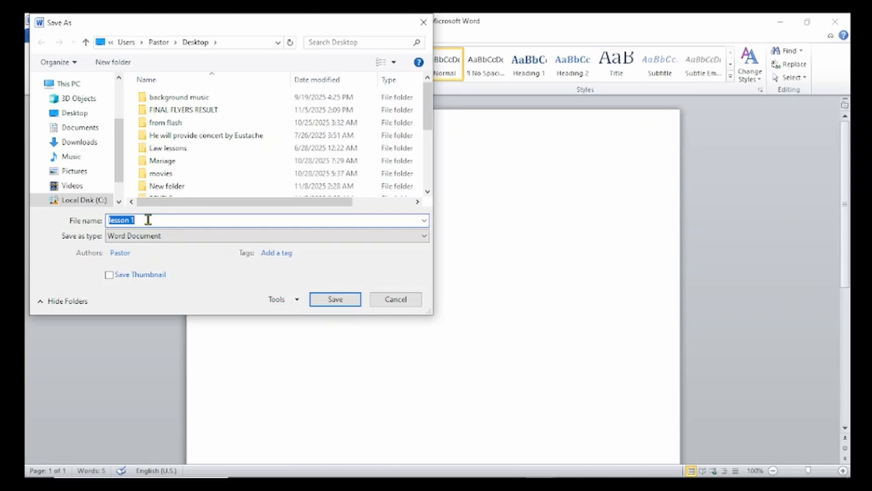
type("n")
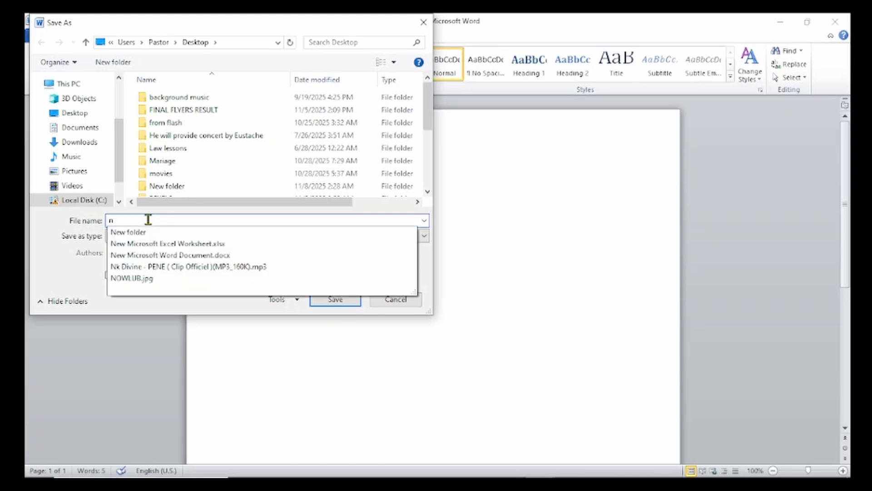
type("owlub ")
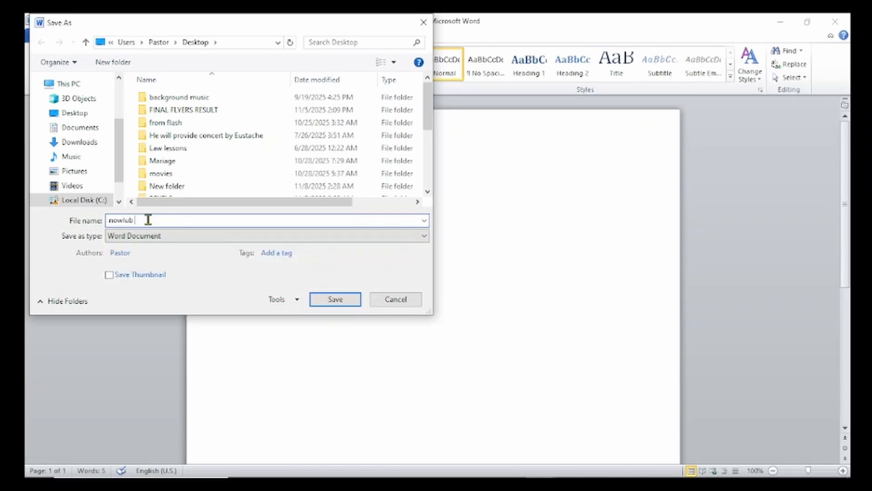
type("lesson 1")
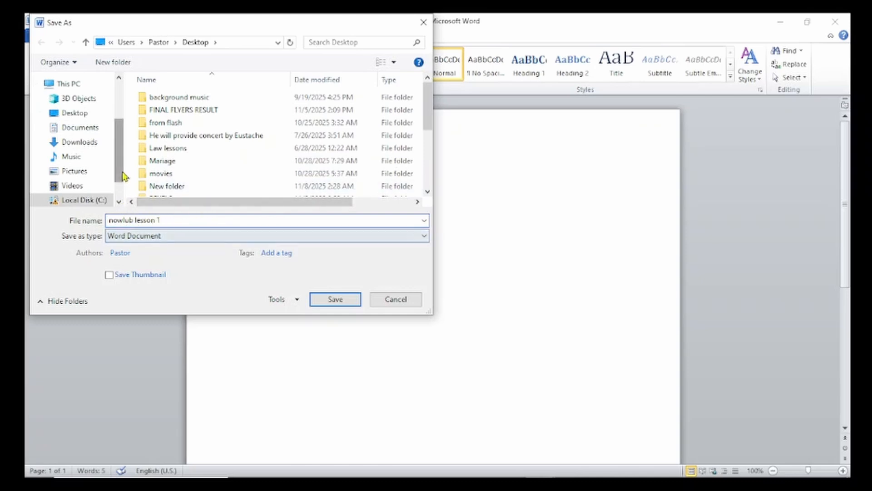
left_click_drag(121, 174, 125, 161)
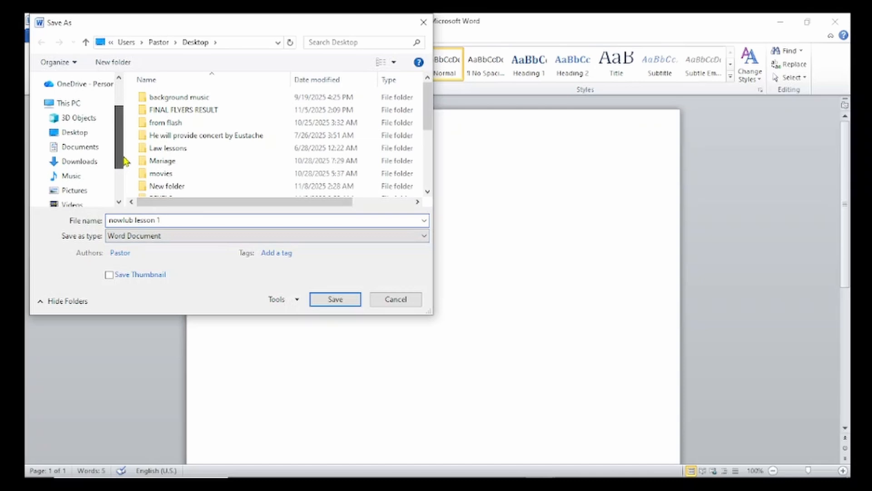
left_click(93, 137)
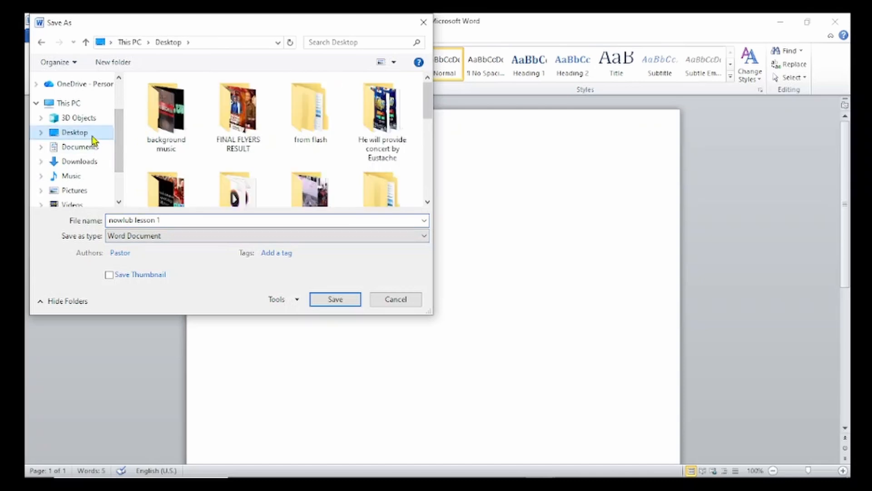
left_click(335, 299)
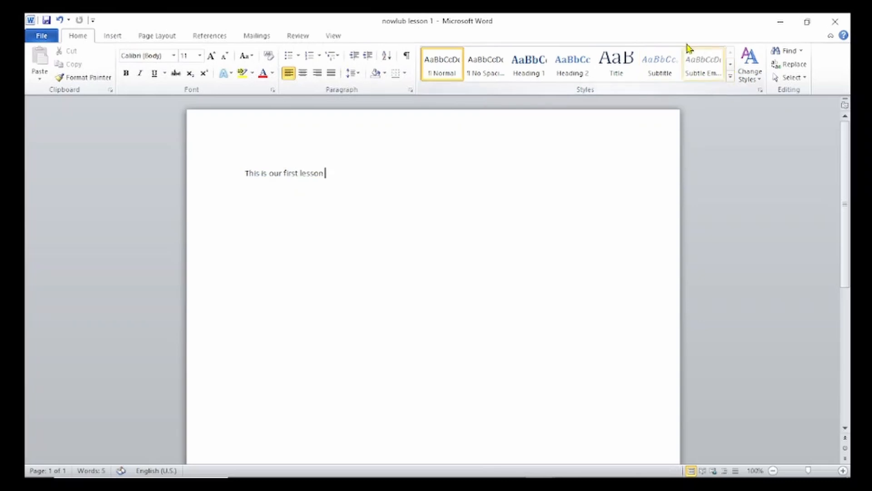
Minimize both open Word windows and open "nowlub lesson 1" from the desktop
left_click(780, 22)
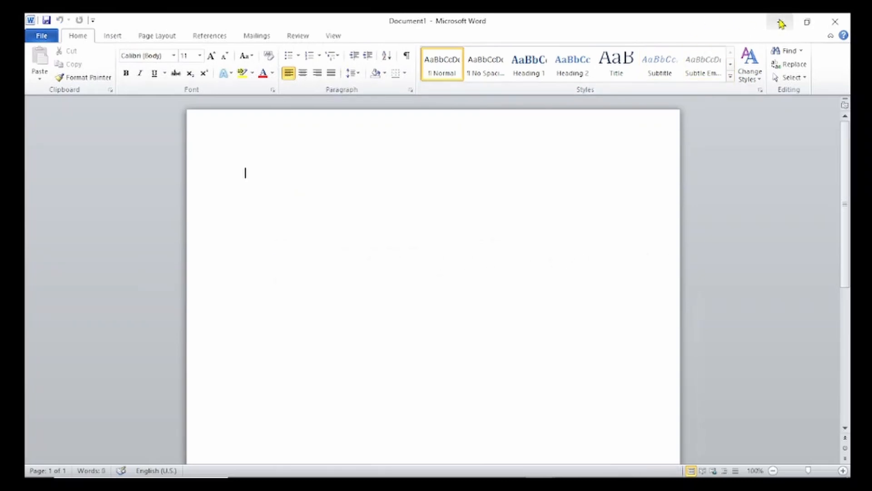
left_click(780, 22)
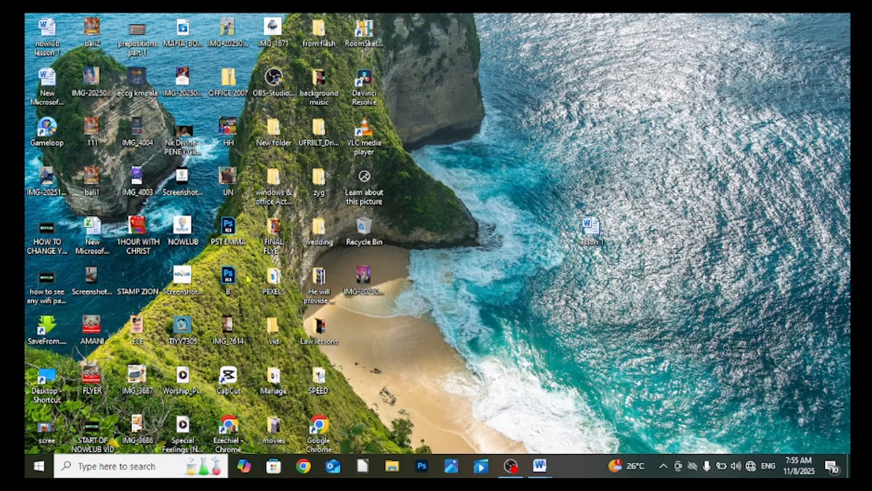
double_click(58, 45)
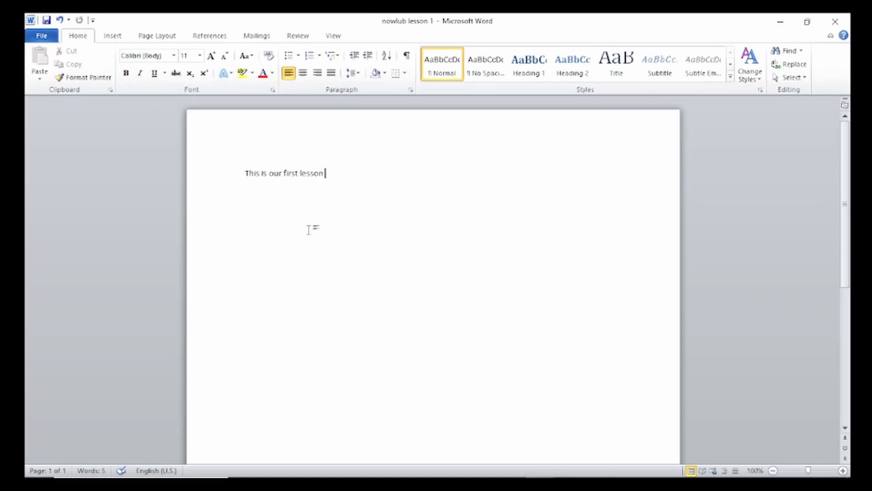
Exit Word completely from the "nowlub lesson 1" document
left_click(40, 39)
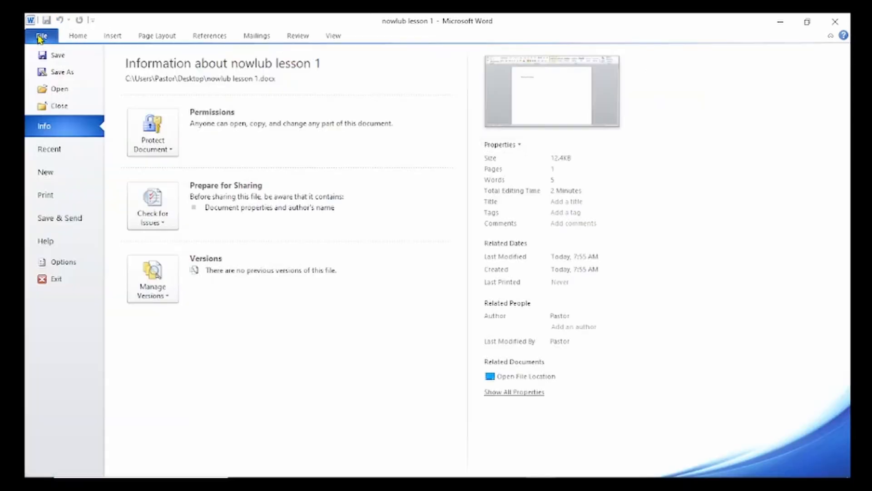
left_click(56, 279)
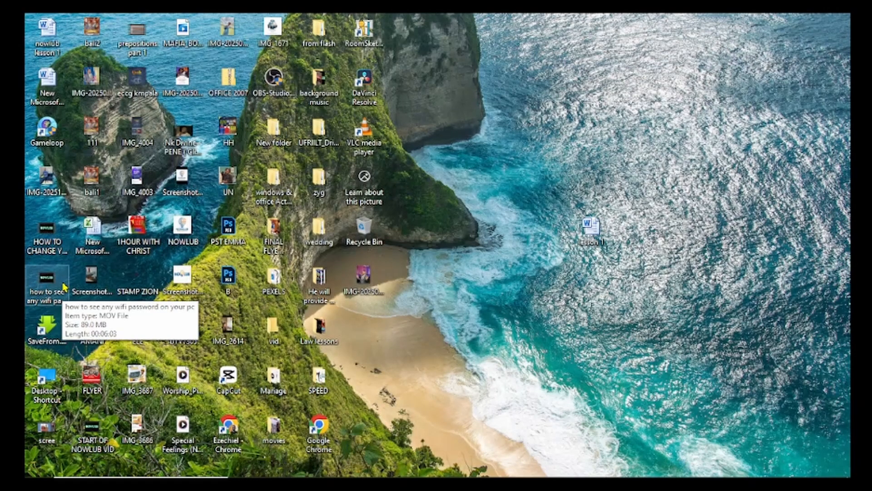
Reopen "nowlub lesson 1" from the desktop, maximize its window, and close the document
double_click(47, 28)
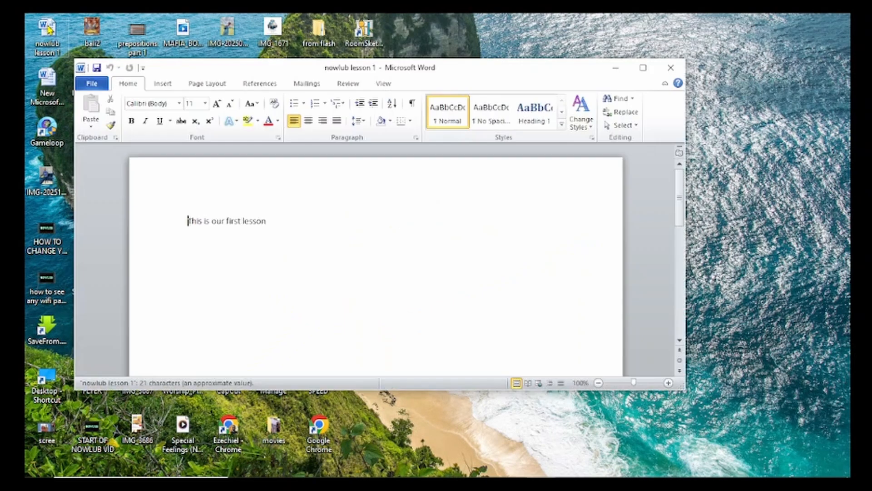
left_click(643, 68)
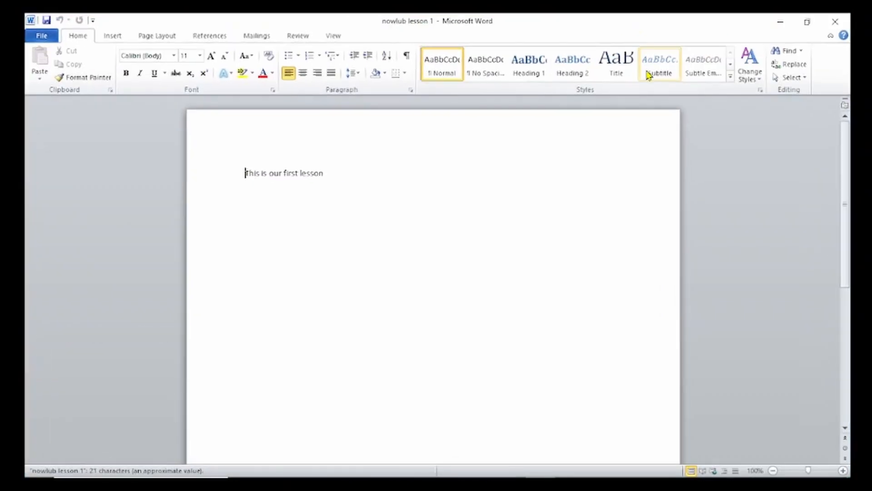
left_click(835, 22)
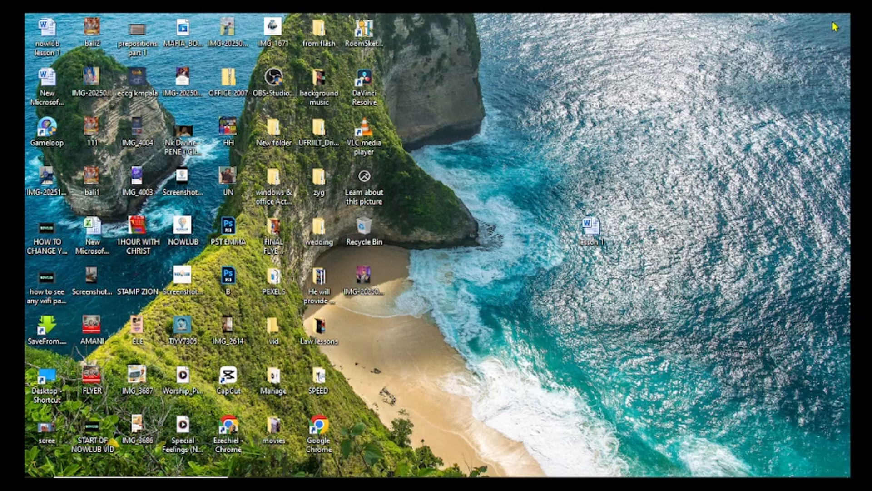
Reopen "nowlub lesson 1" from the desktop and delete the sentence "This is our first lesson"
double_click(53, 47)
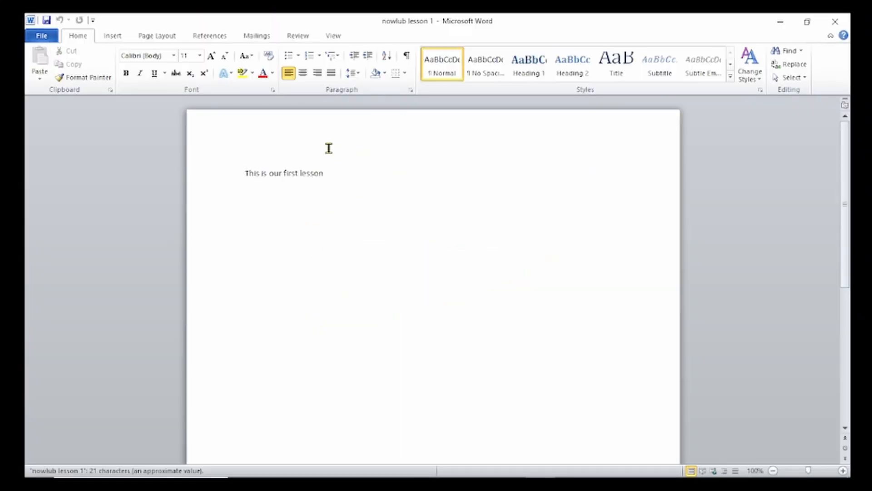
left_click(328, 174)
key("BackSpace")
key("BackSpace")
key("BackSpace")
key("BackSpace")
key("BackSpace")
key("BackSpace")
key("BackSpace")
key("BackSpace")
key("BackSpace")
key("BackSpace")
key("BackSpace")
key("BackSpace")
key("BackSpace")
key("BackSpace")
key("BackSpace")
key("BackSpace")
key("BackSpace")
key("BackSpace")
key("BackSpace")
key("BackSpace")
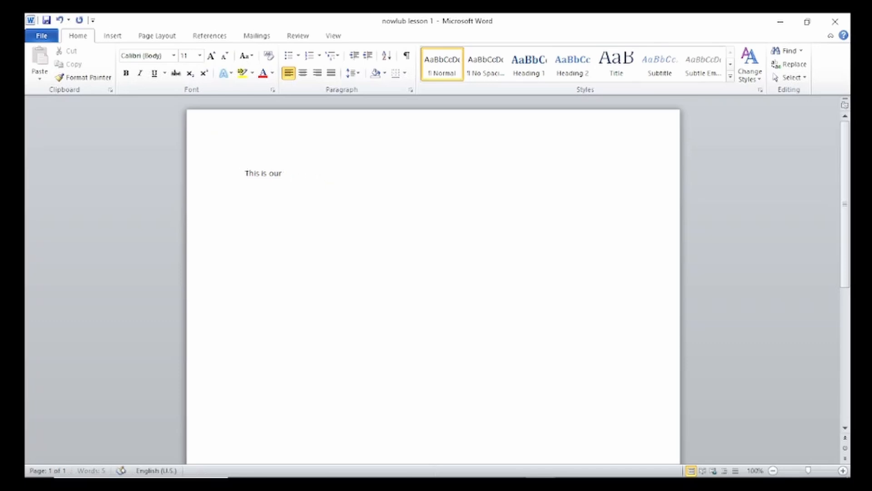
Set the font size to 22 and enter the sentence "Students can type simple sentences"
left_click(199, 56)
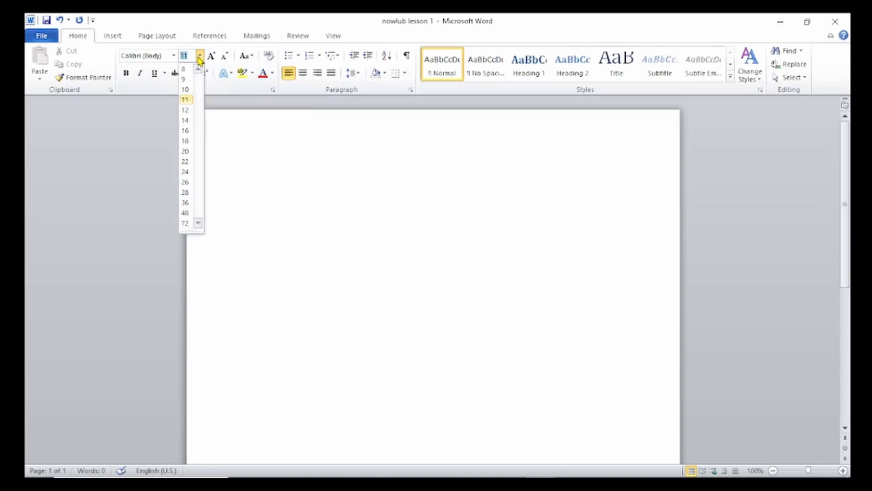
left_click(193, 161)
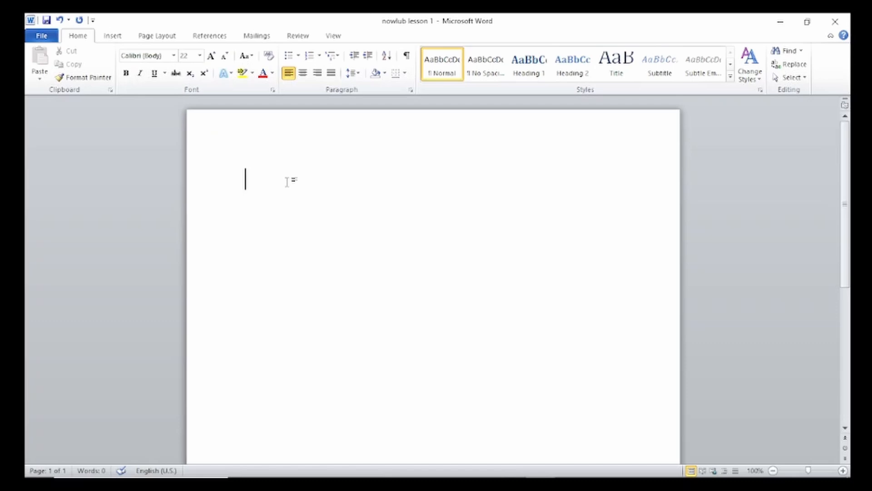
type("Students can")
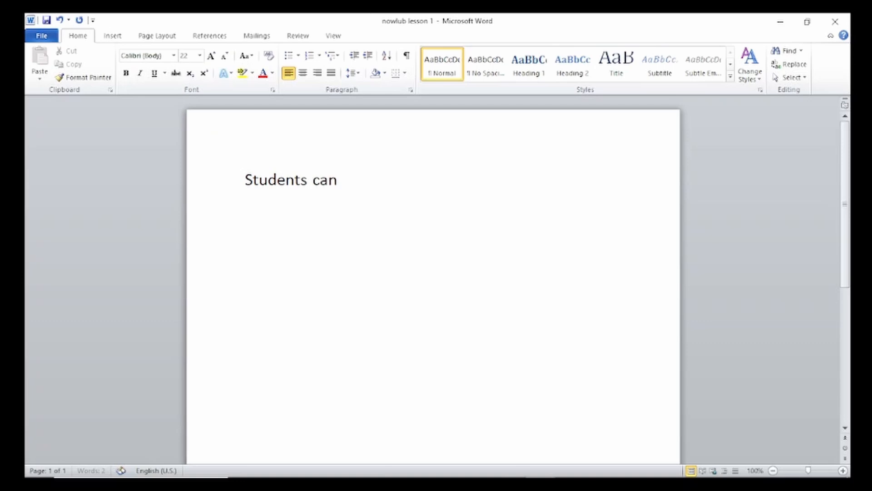
type(" type simo")
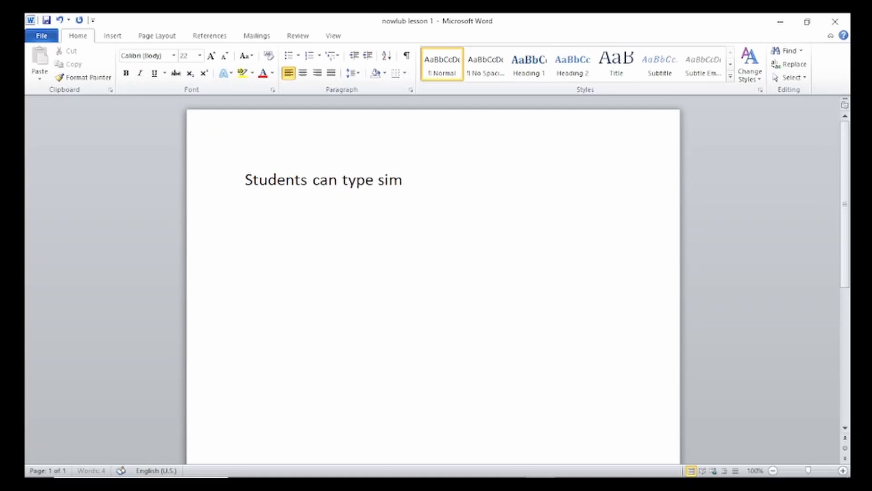
key("BackSpace")
type("plw")
key("BackSpace")
type("e sentences")
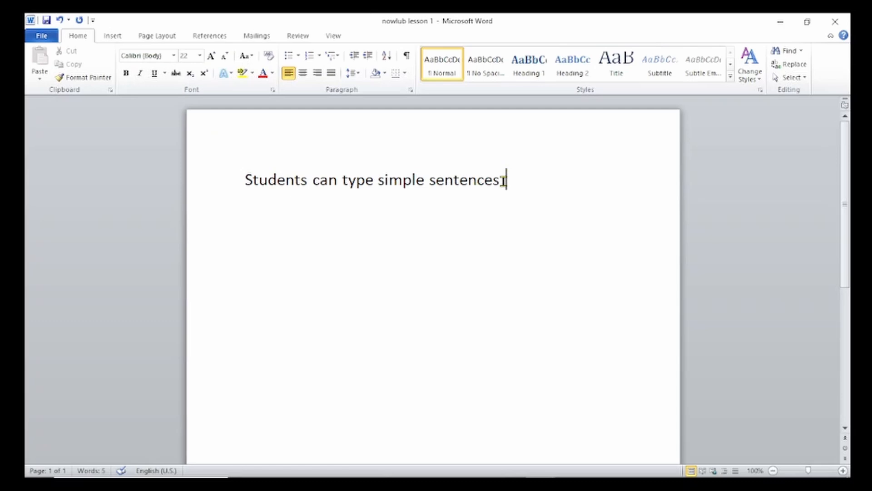
Practise text selection on the whole sentence, the word "sentences" and the word "simple", clearing each selection
left_click_drag(504, 179, 282, 200)
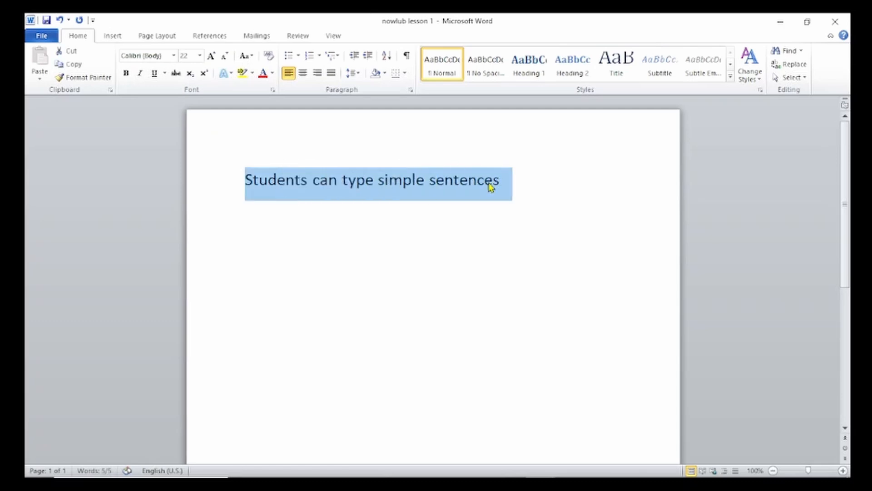
left_click(519, 180)
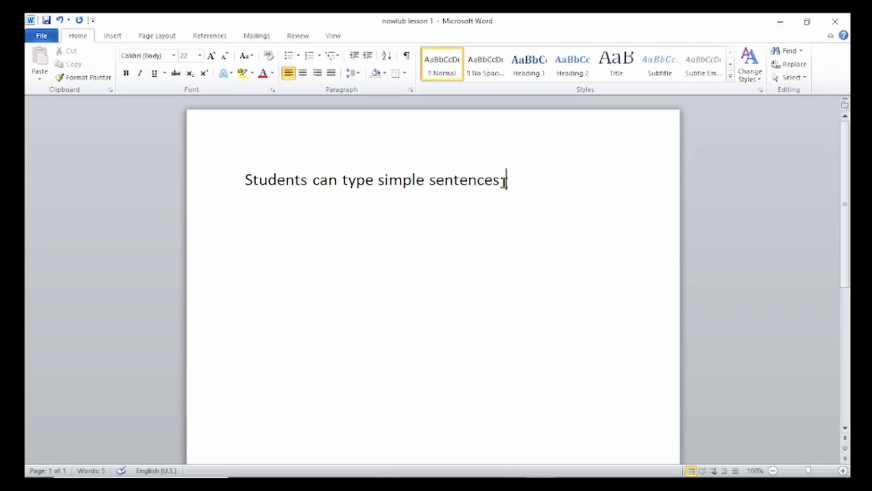
left_click_drag(505, 182, 435, 193)
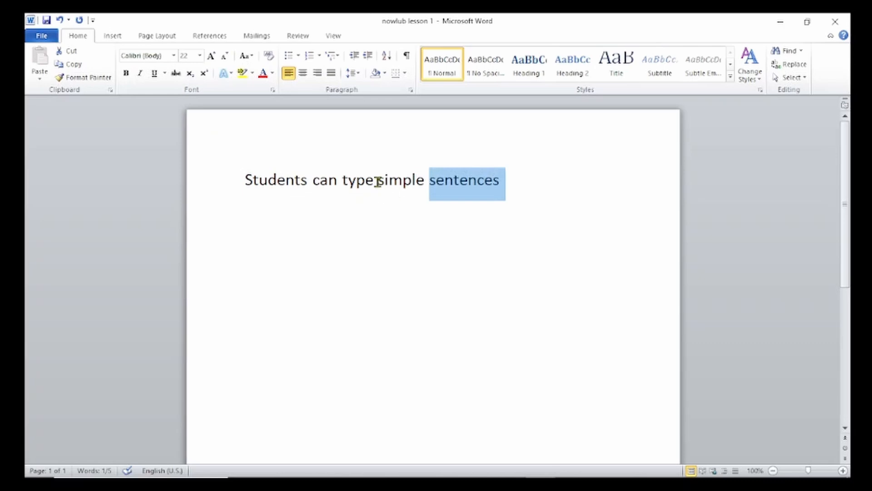
left_click(426, 180)
left_click_drag(425, 180, 376, 183)
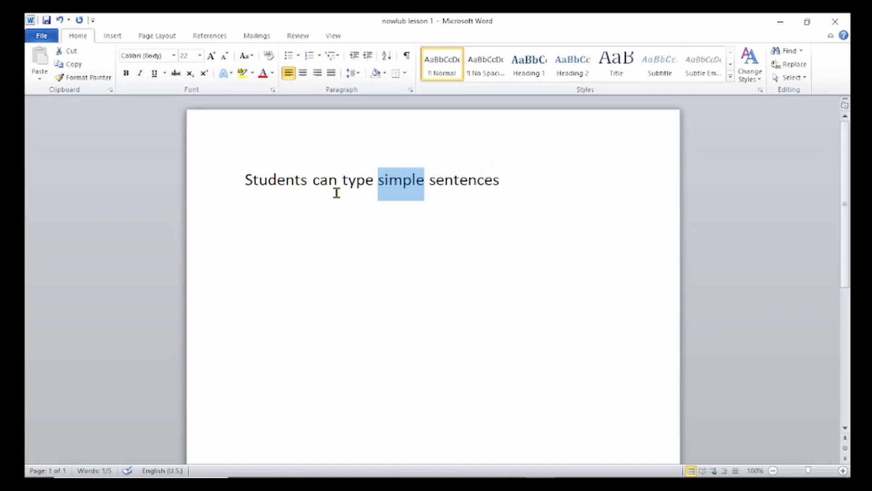
left_click(243, 181)
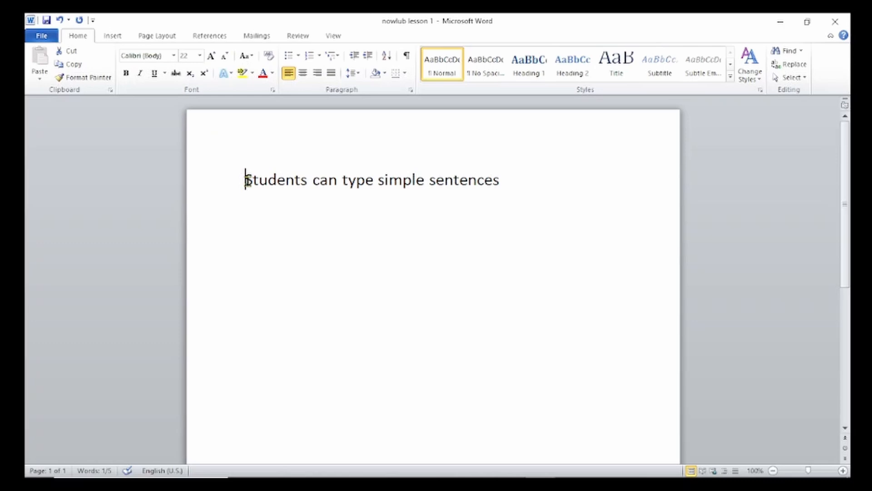
Make the word "Students" bold and clear the selection
left_click_drag(246, 180, 309, 185)
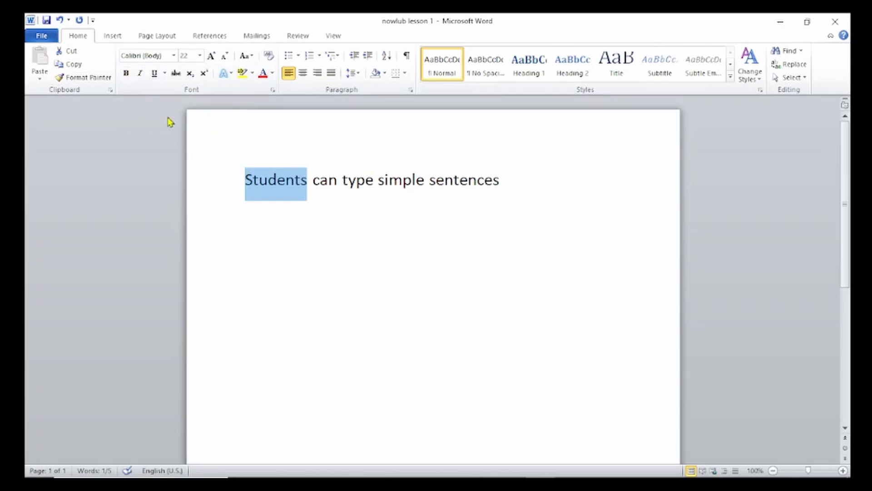
left_click(127, 74)
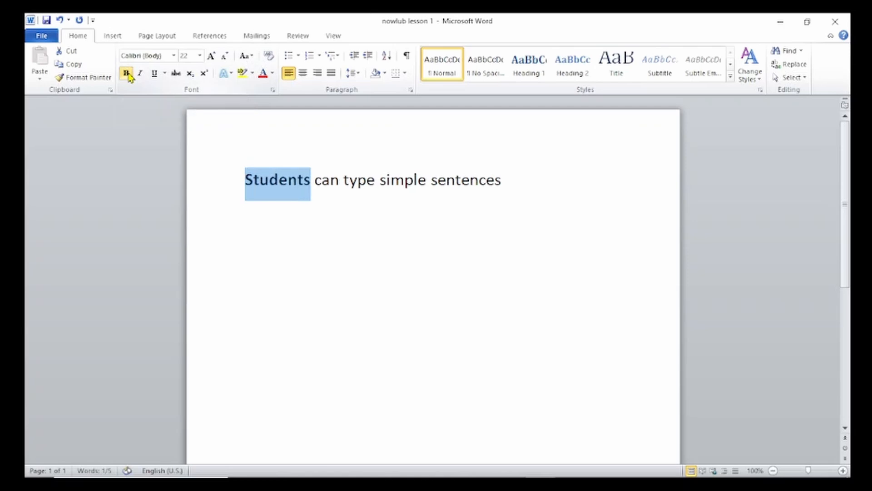
left_click(292, 228)
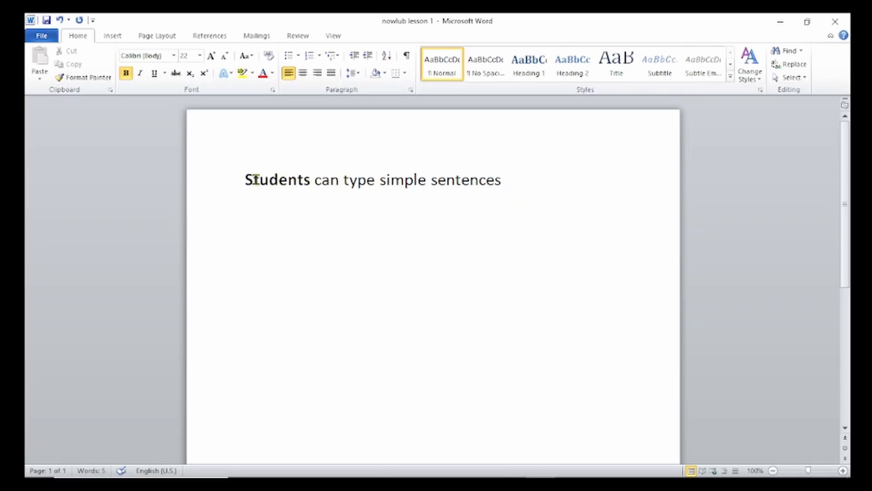
Toggle bold off, on and off again for the word "Students", leaving it in regular weight
left_click_drag(244, 179, 312, 189)
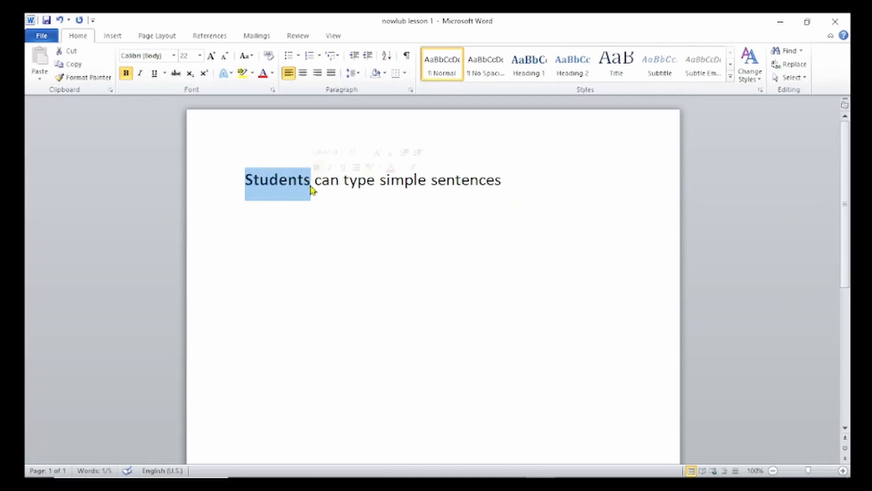
key("ctrl+b")
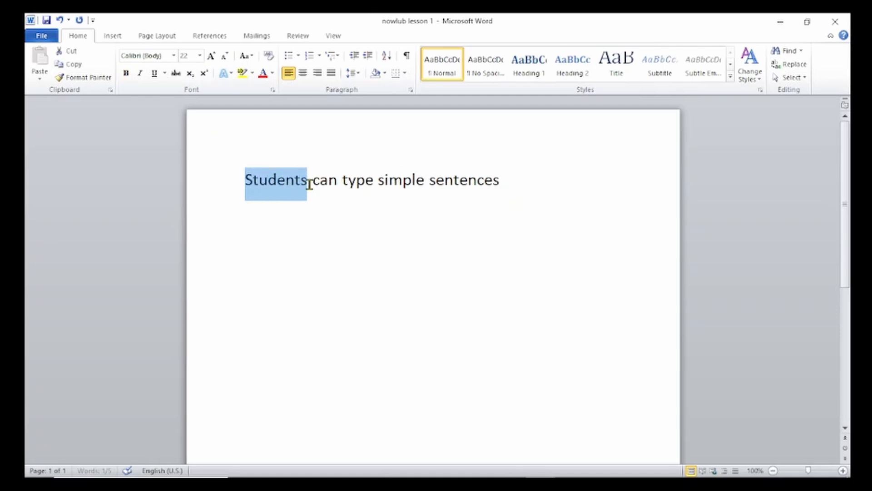
left_click(130, 74)
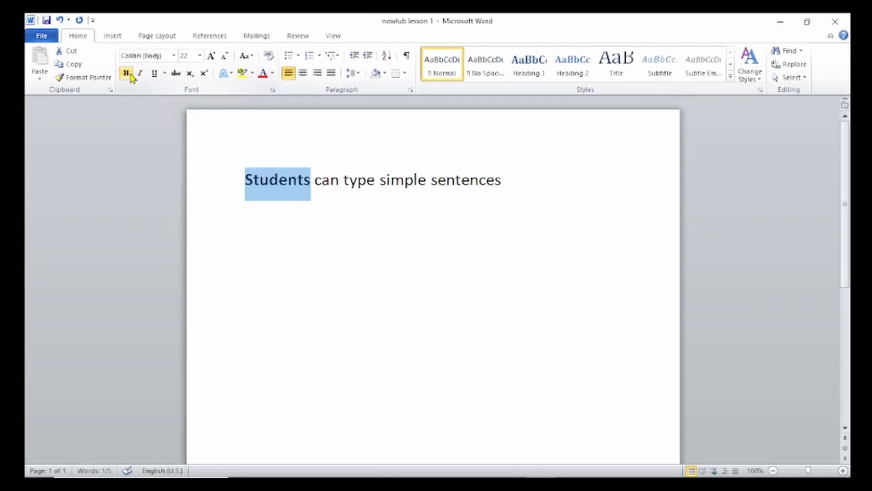
left_click(130, 74)
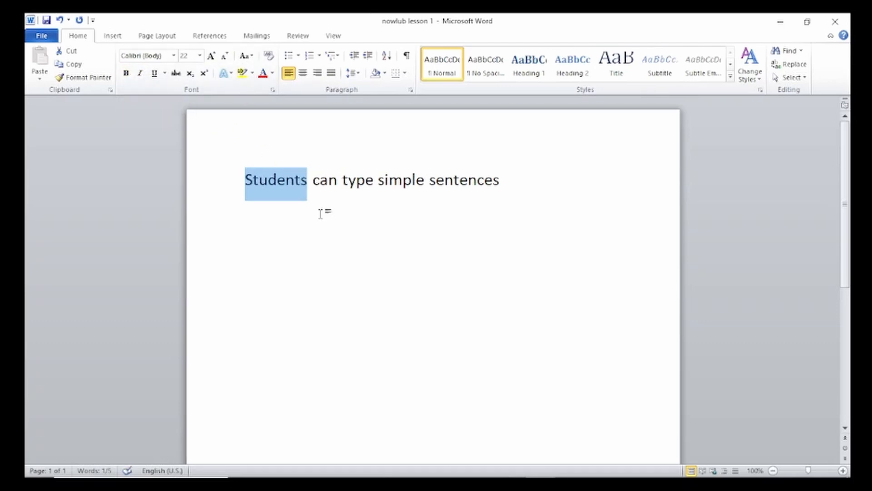
left_click(313, 201)
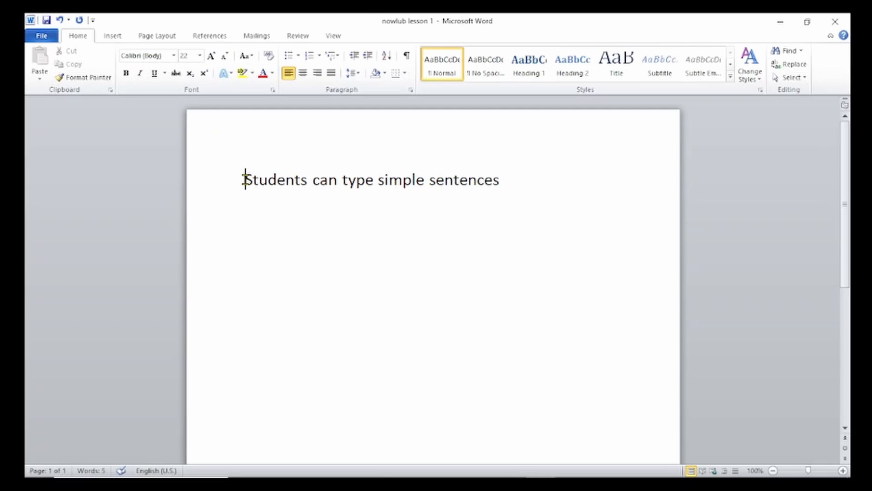
Copy the whole sentence "Students can type simple sentences"
left_click_drag(244, 181, 512, 186)
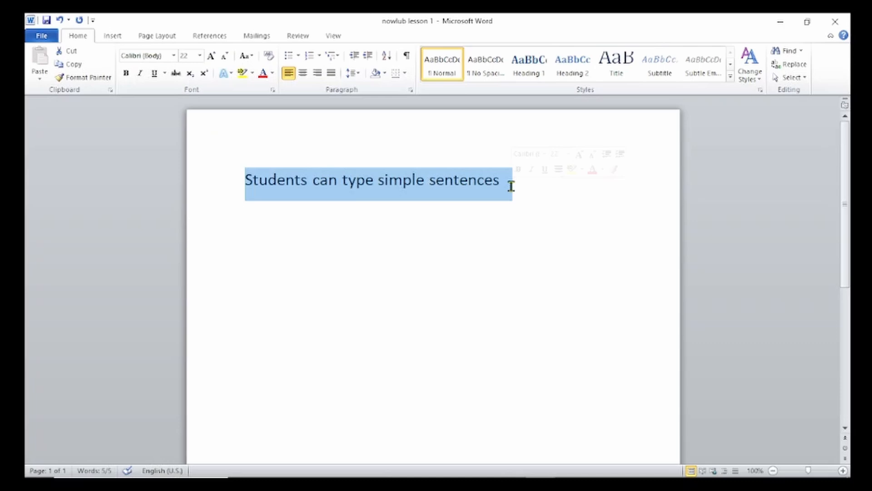
right_click(513, 190)
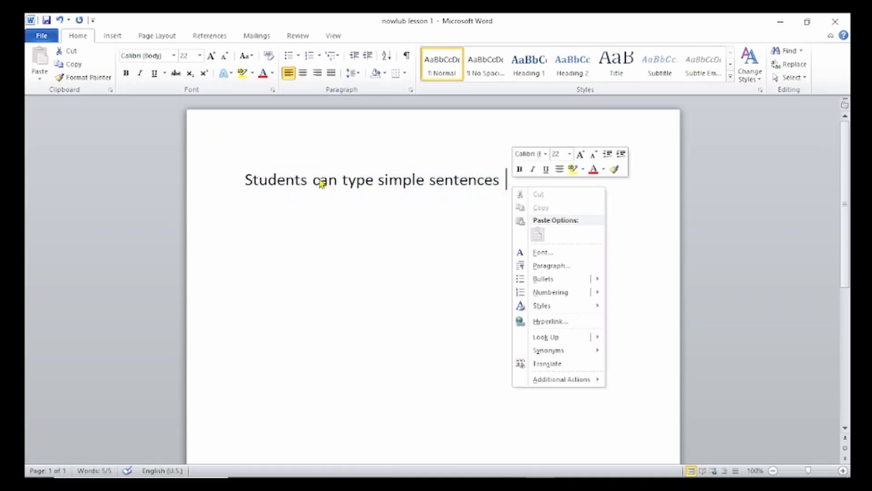
left_click(249, 182)
left_click_drag(247, 180, 511, 177)
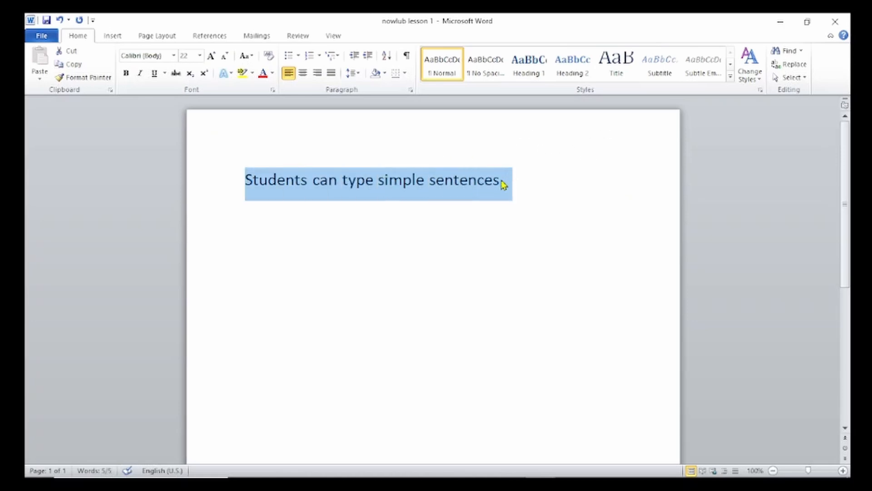
right_click(504, 184)
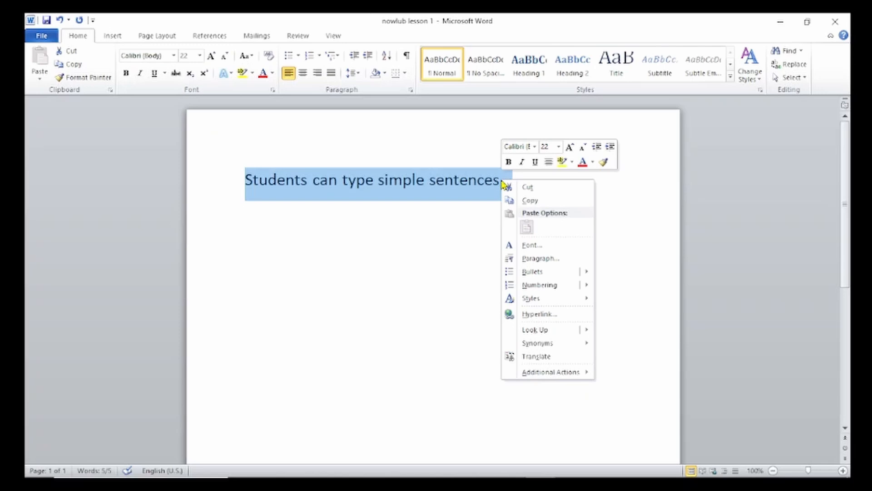
left_click(537, 202)
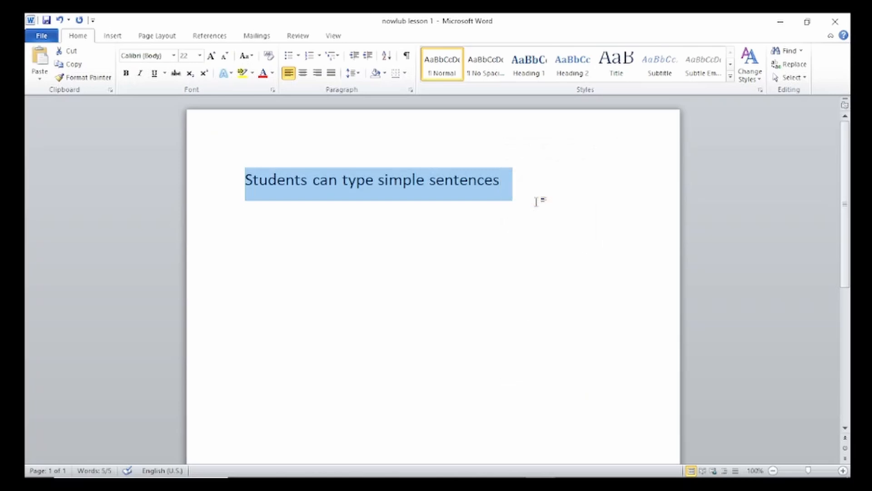
Start a new line below the sentence and paste the copied sentence there, keeping its source formatting
left_click(526, 183)
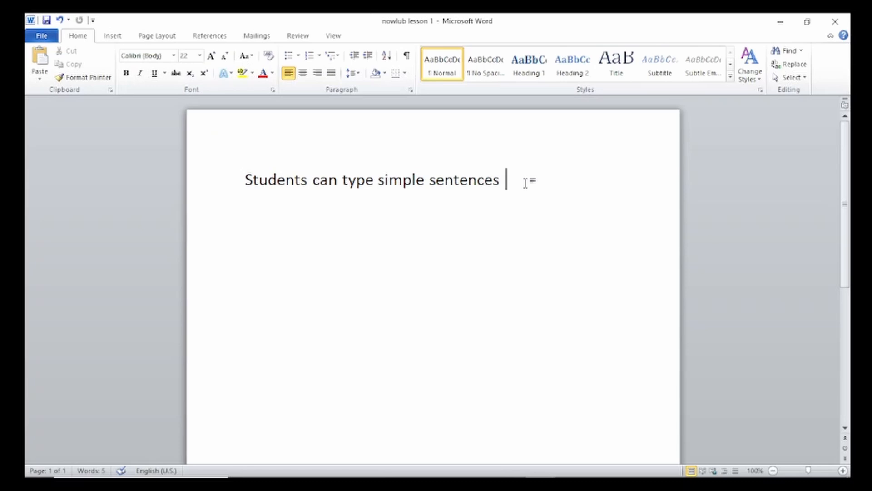
key("Return")
right_click(258, 213)
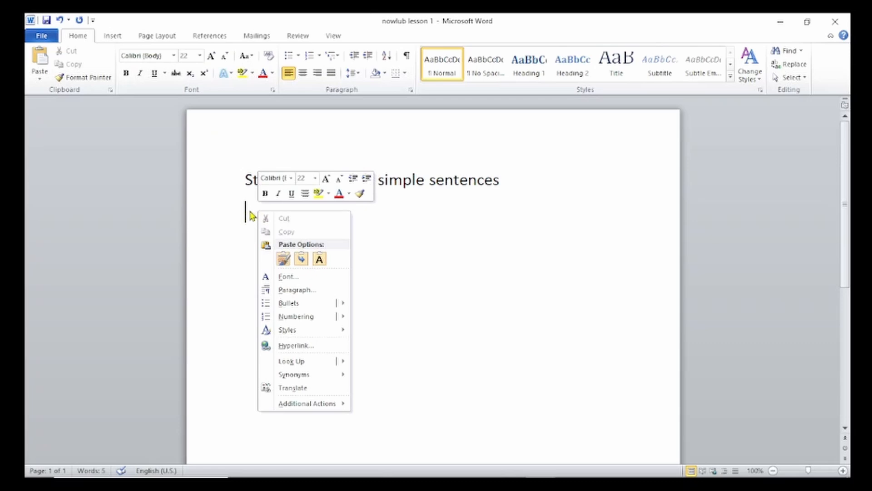
left_click(252, 216)
right_click(250, 212)
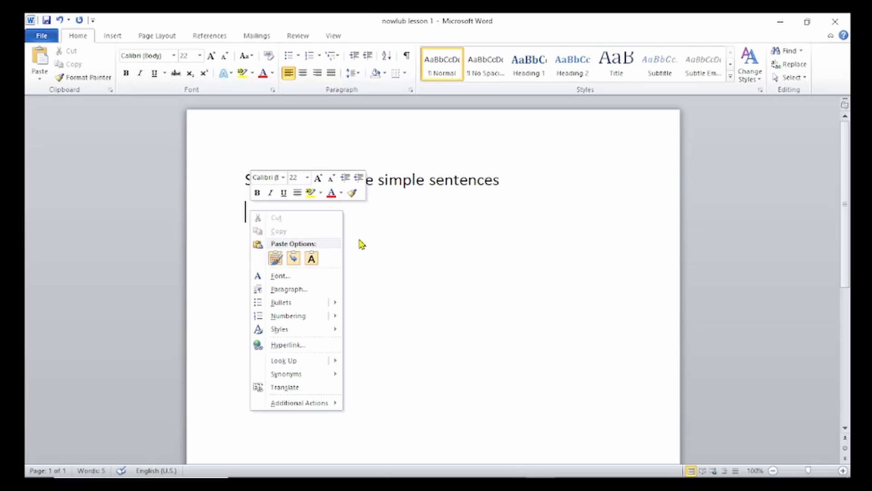
left_click(275, 260)
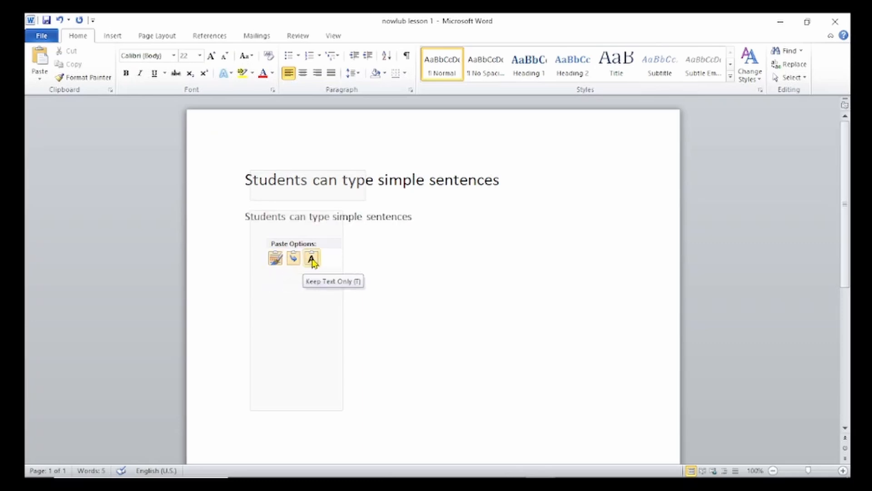
left_click(275, 259)
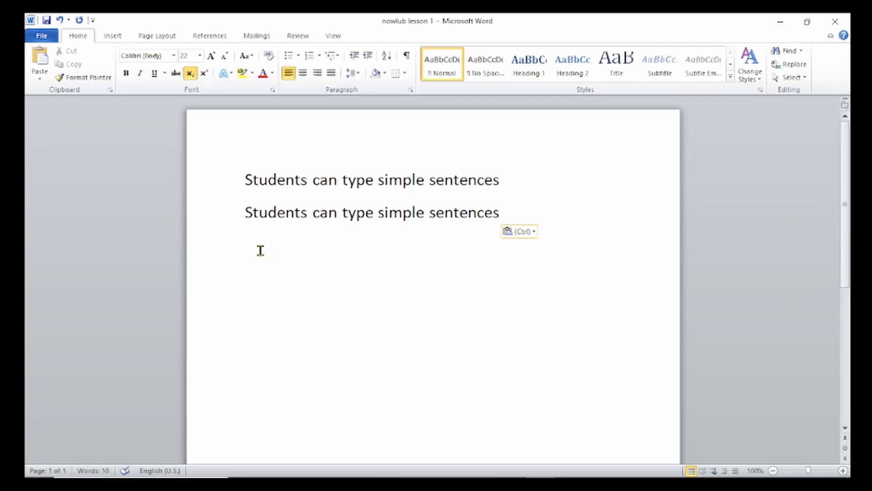
Paste the copied sentence on the third line, keeping its source formatting
right_click(258, 249)
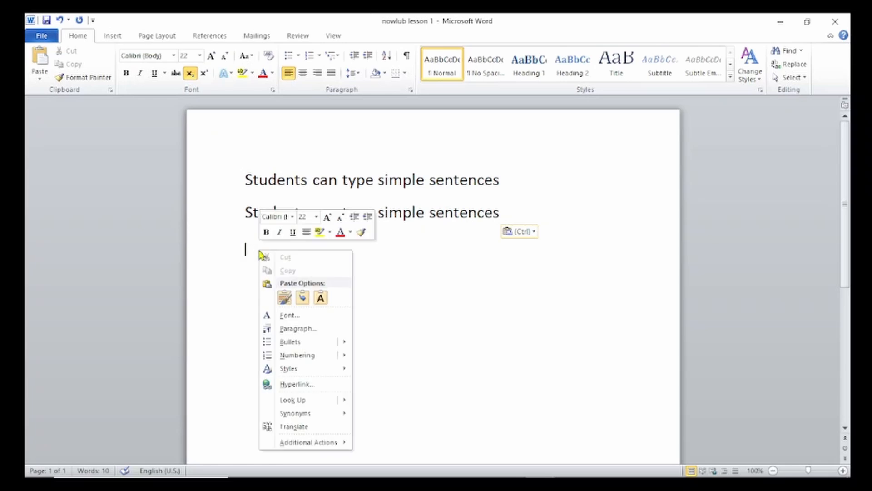
left_click(247, 241)
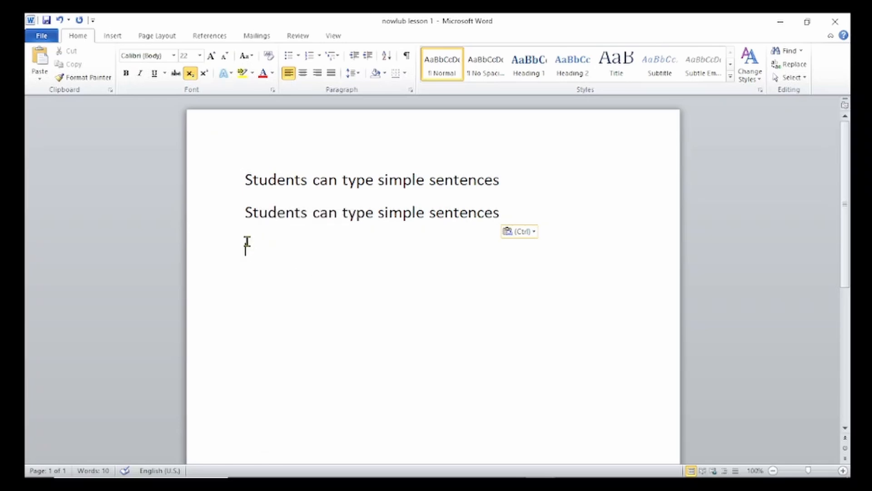
right_click(260, 248)
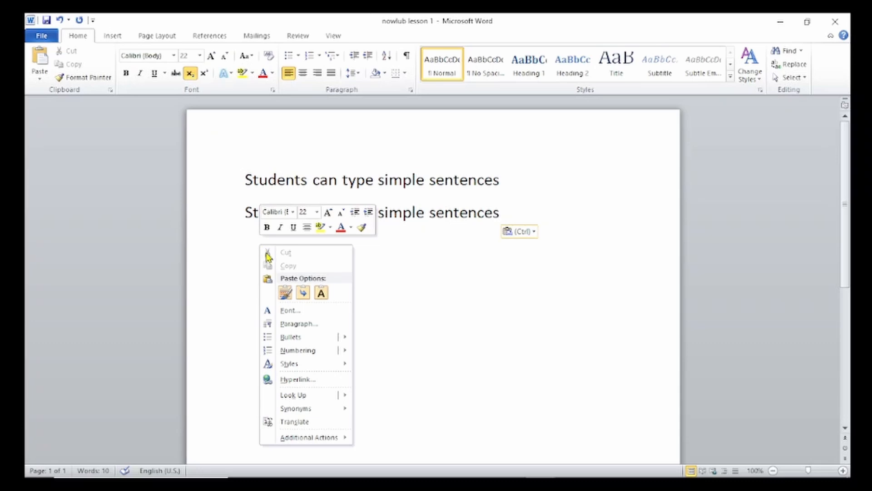
left_click(285, 292)
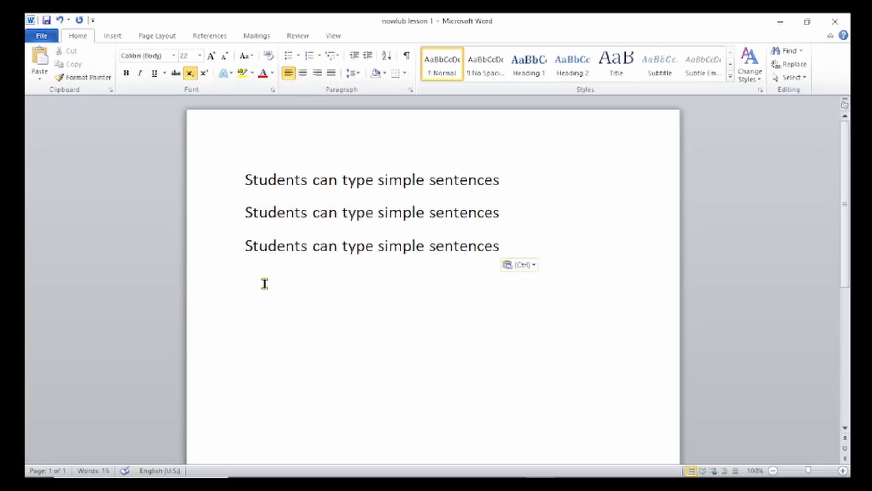
Paste the copied sentence four more times, on the fourth to seventh lines, keeping its source formatting
right_click(265, 285)
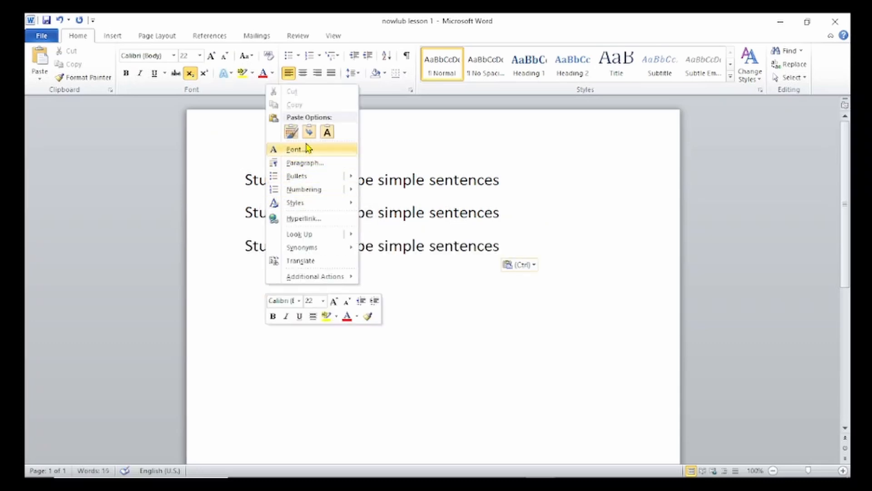
left_click(292, 132)
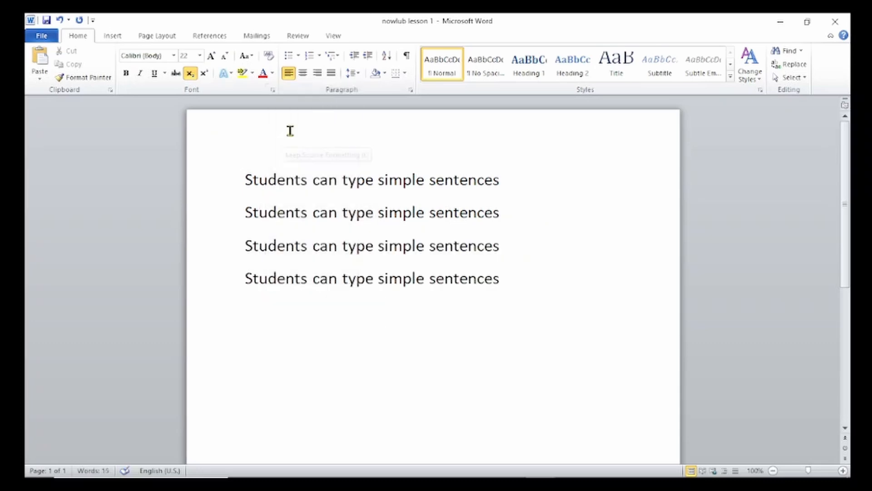
right_click(266, 316)
left_click(296, 167)
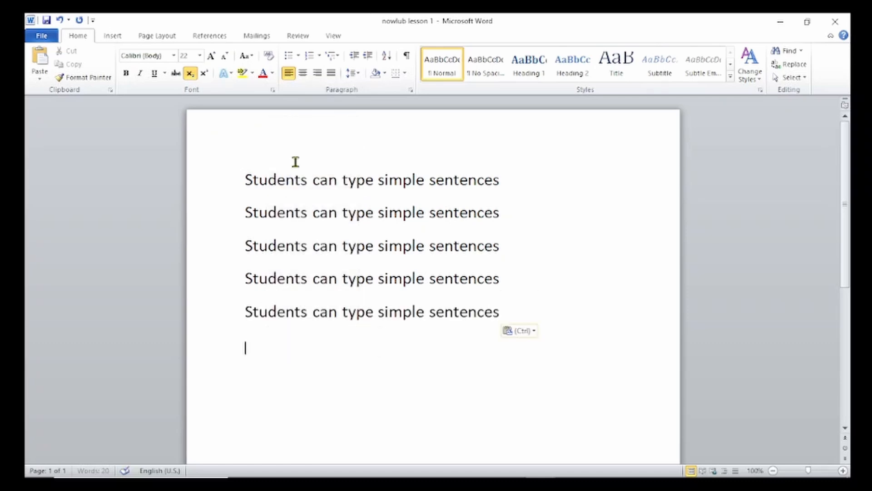
right_click(275, 354)
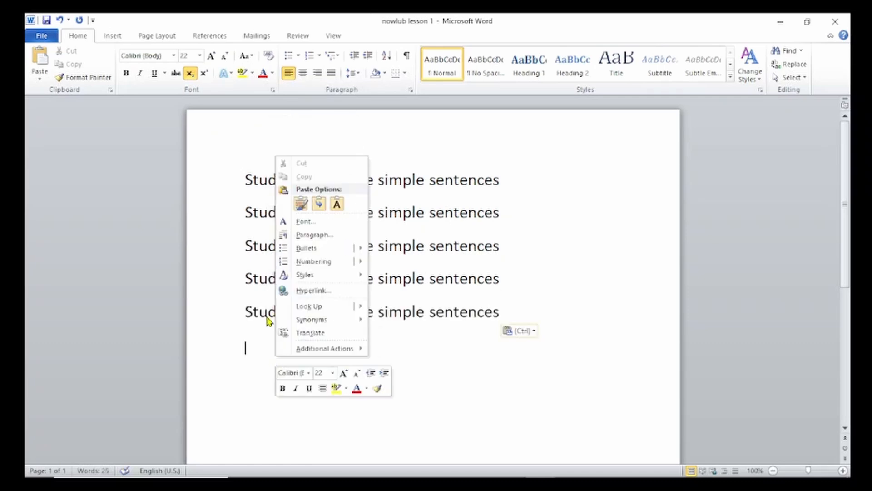
left_click(301, 204)
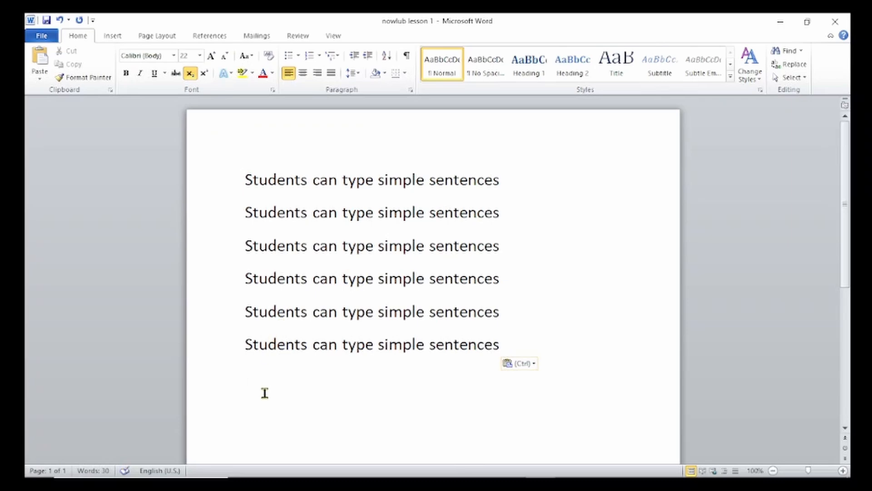
right_click(264, 392)
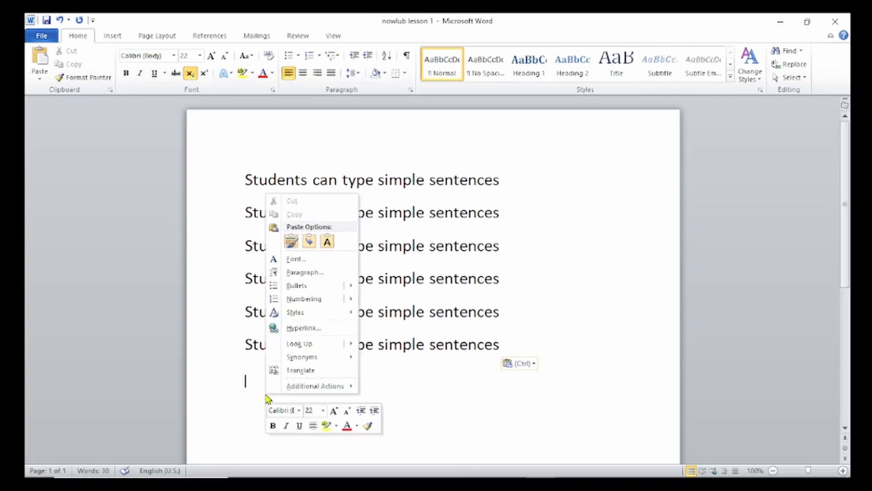
left_click(291, 246)
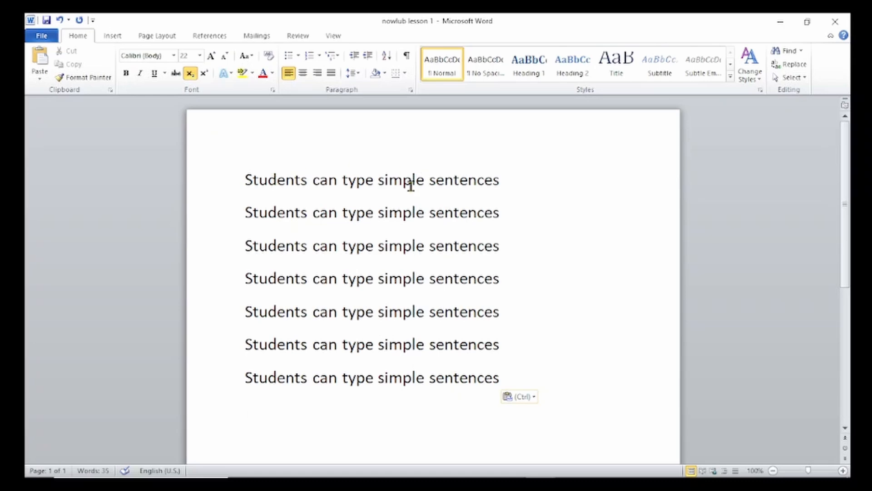
Copy the word "simple" in the first sentence and remove it from that line
left_click_drag(379, 181, 423, 185)
key("ctrl+c")
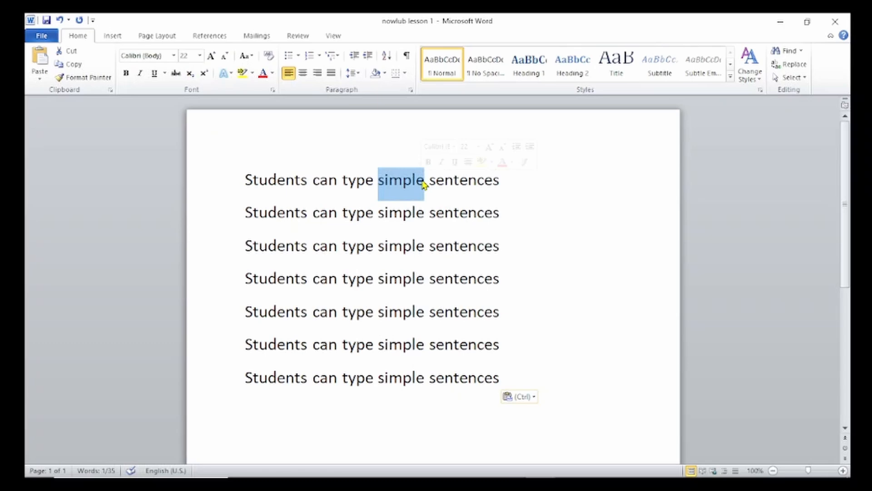
key("Delete")
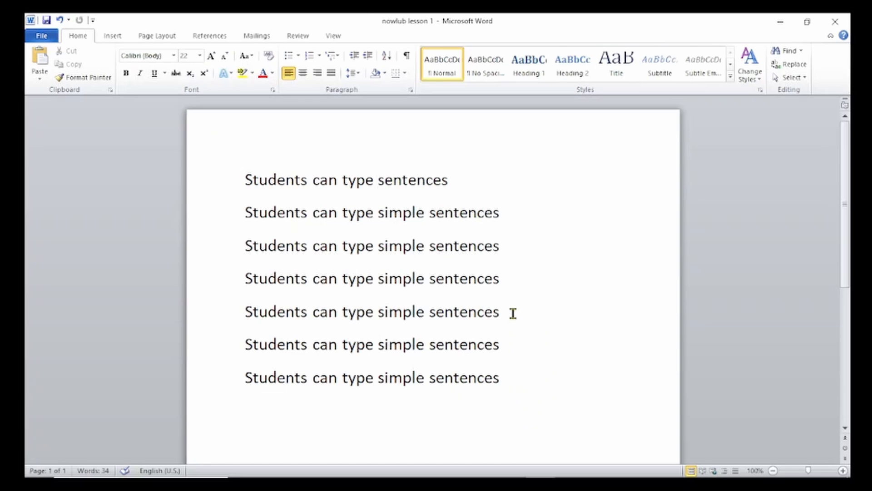
Paste the word "simple" at the end of the second line, keeping its source formatting
left_click(512, 212)
right_click(514, 216)
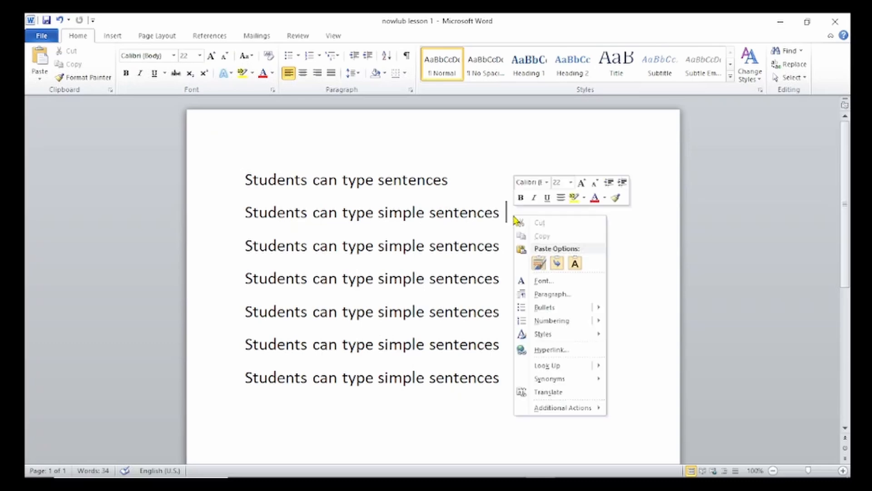
left_click(539, 264)
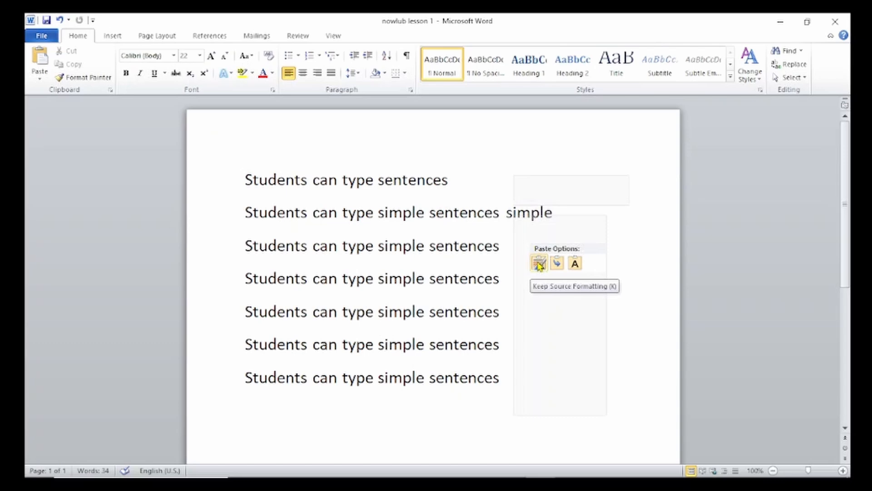